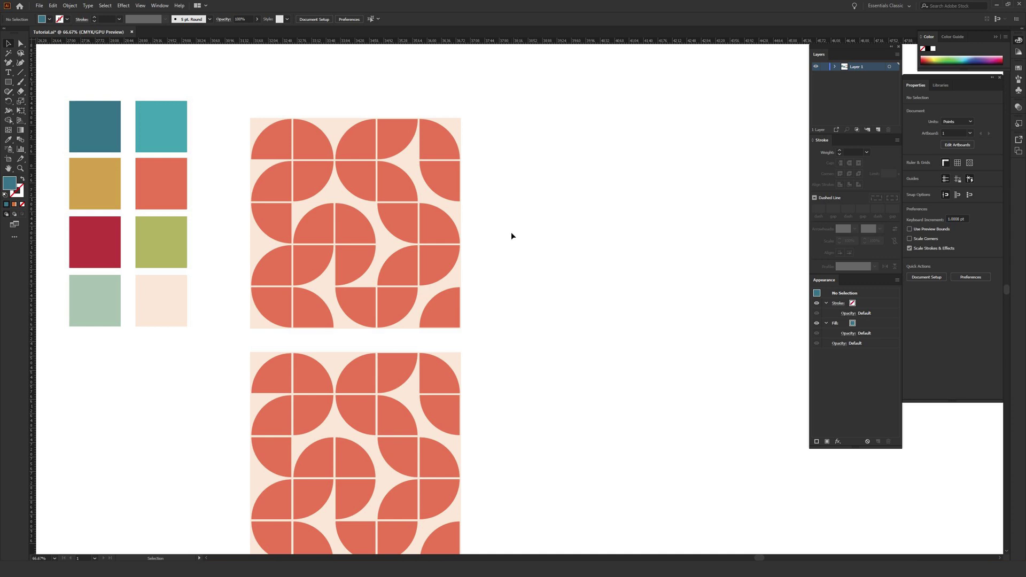
Step: Rotate the fourth-column tiles in rows three and four of the upper pattern so the surrounding quarter circles form a full circle
left_click(402, 226)
left_click_drag(398, 200, 447, 223)
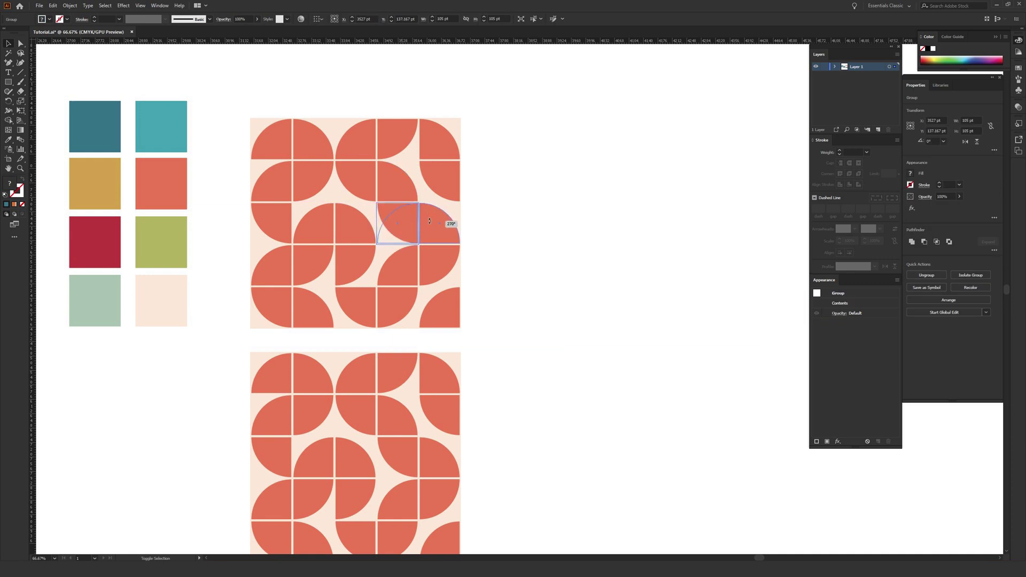
left_click(543, 223)
left_click(402, 266)
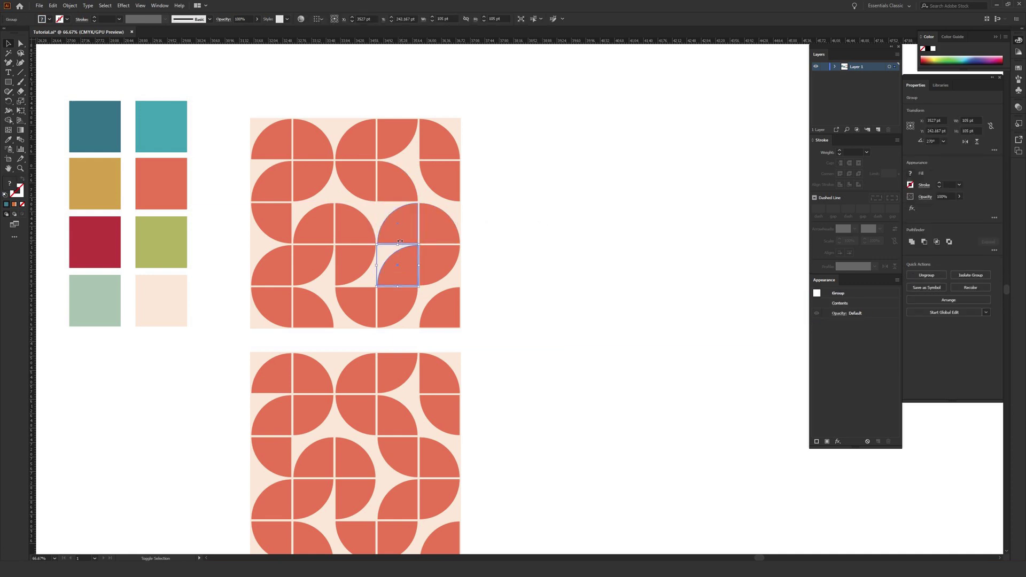
left_click_drag(419, 287, 369, 279)
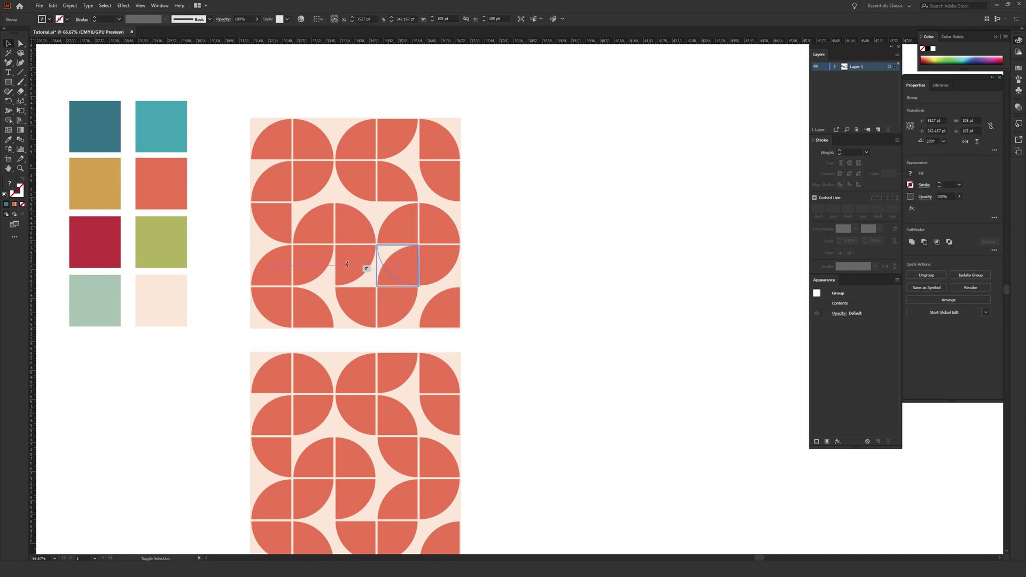
left_click(556, 234)
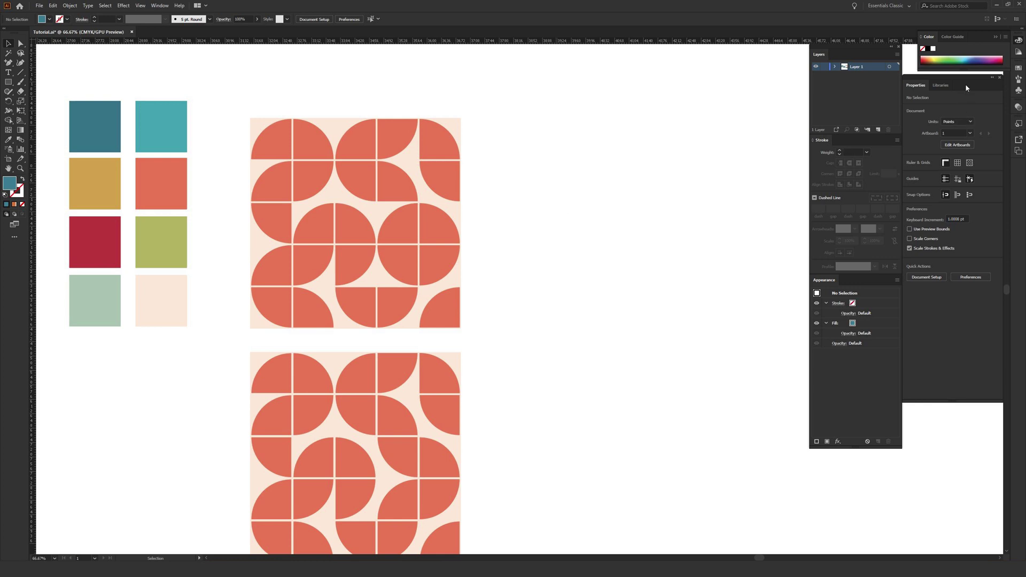
Step: Move the floating Properties panel beside the patterns and toggle its visibility
left_click_drag(964, 85, 546, 134)
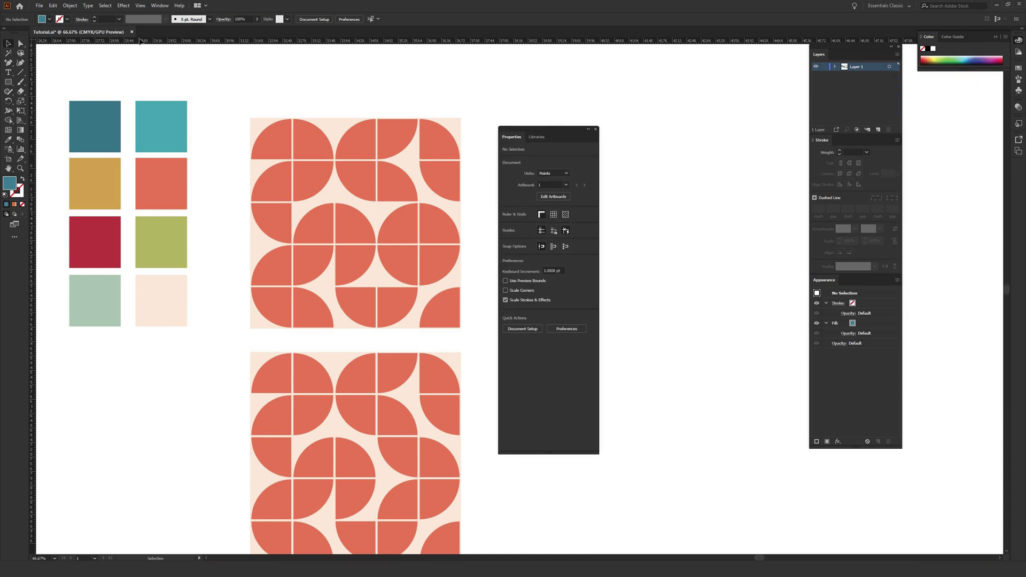
left_click(160, 5)
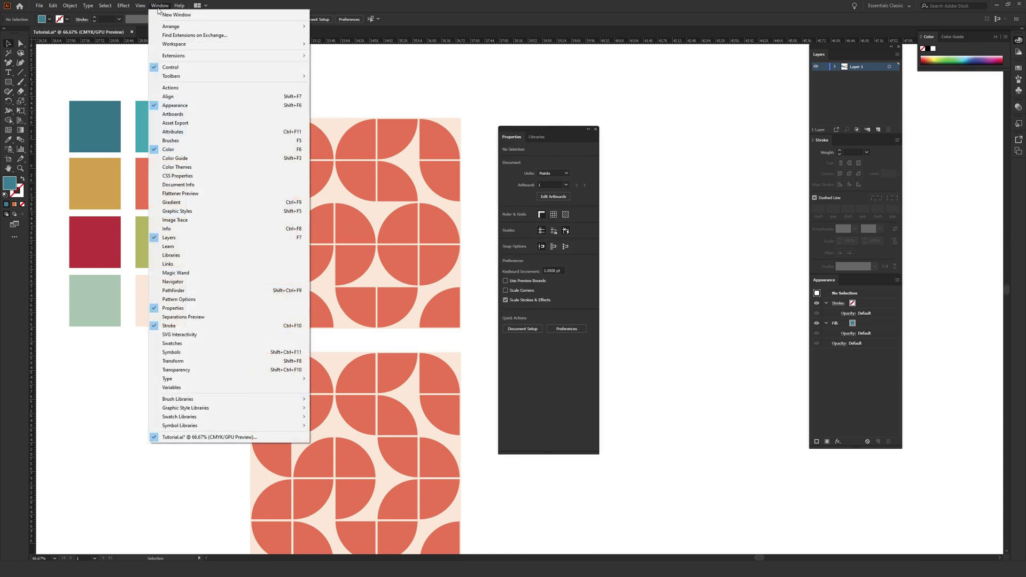
left_click(155, 311)
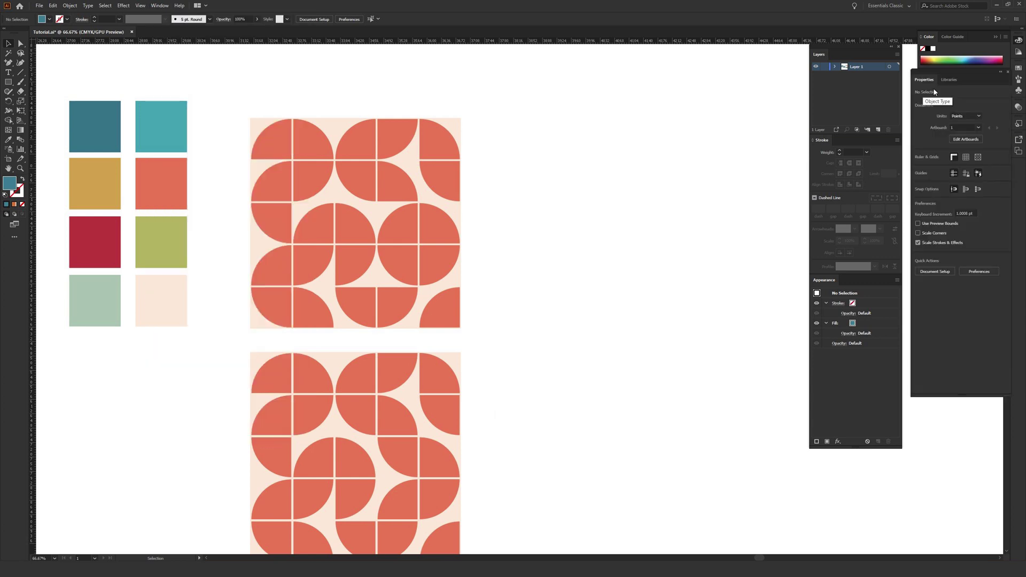
left_click_drag(63, 91, 206, 309)
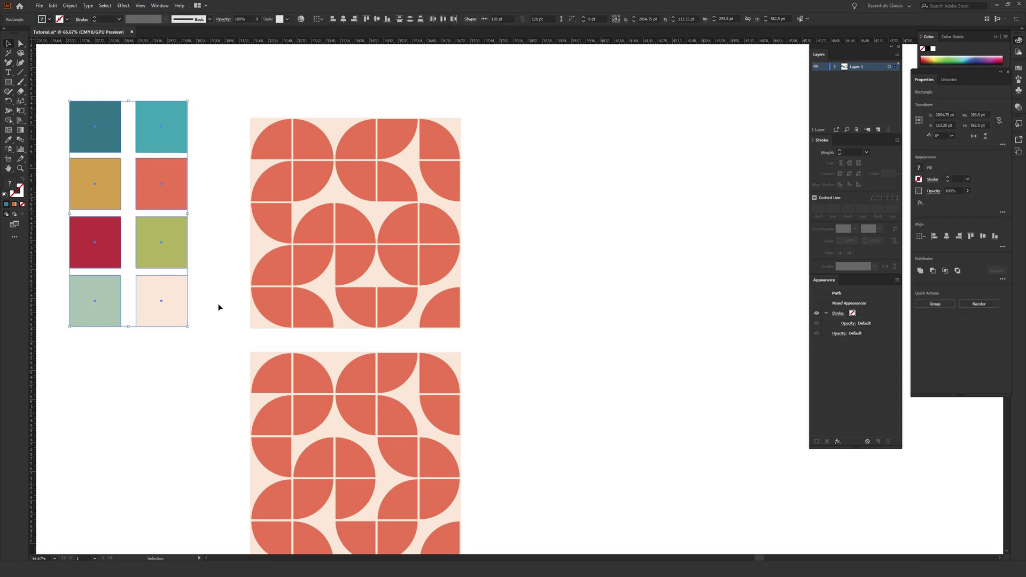
left_click(219, 310)
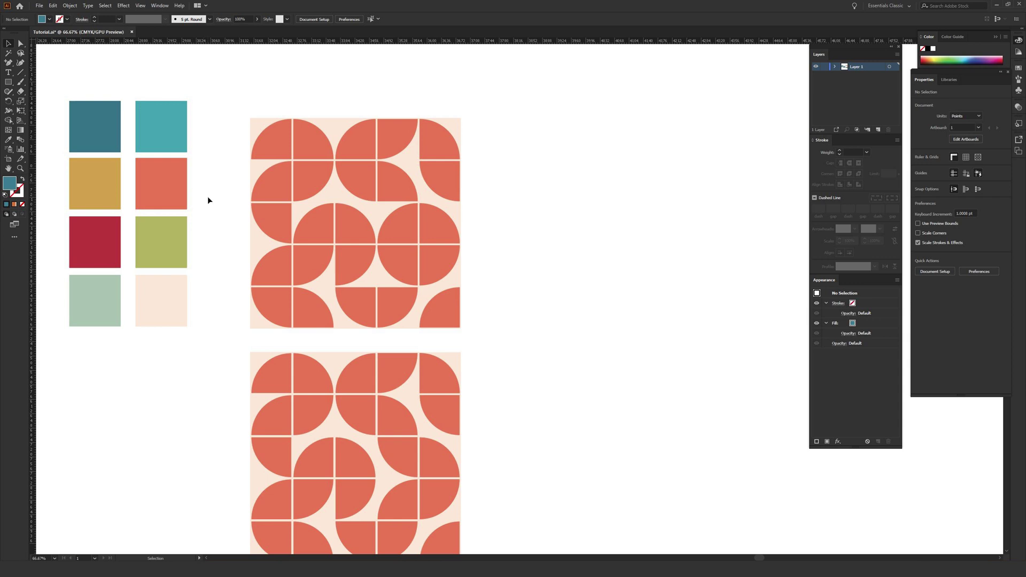
Step: Create a 105 × 105 pt square in the palette's gold colour and place it on the blank canvas beside the upper pattern
left_click(97, 185)
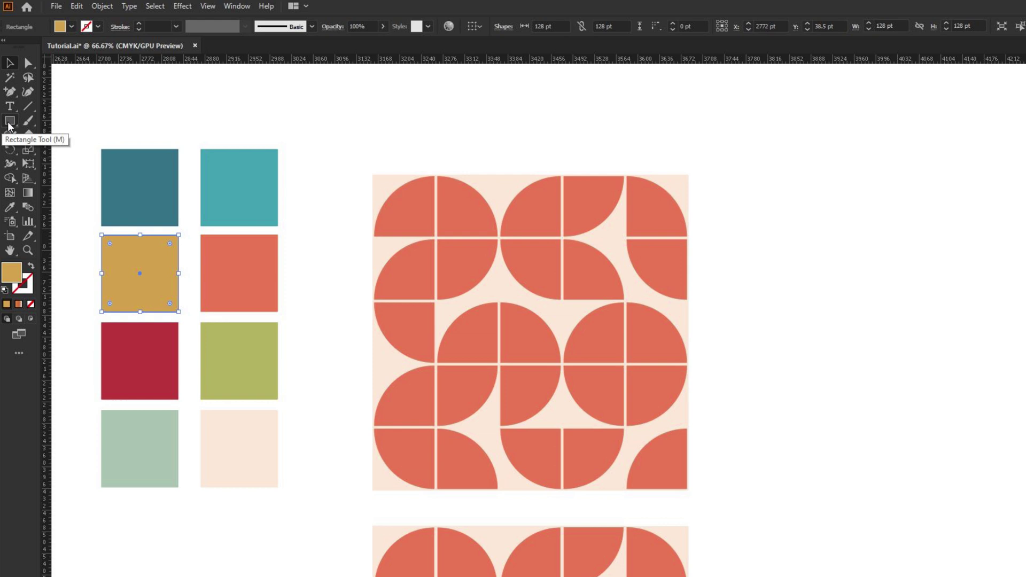
left_click(8, 123)
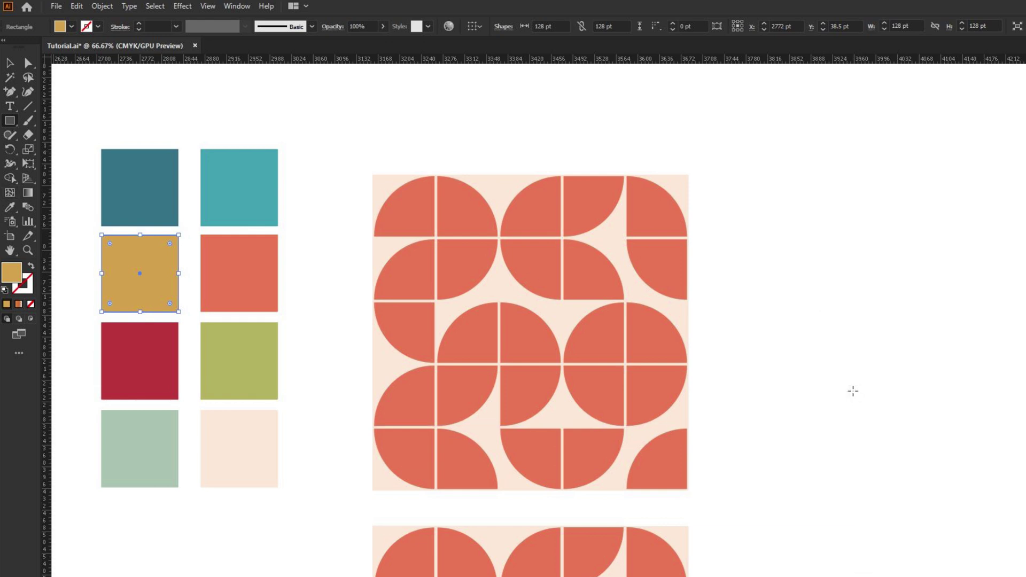
left_click(854, 393)
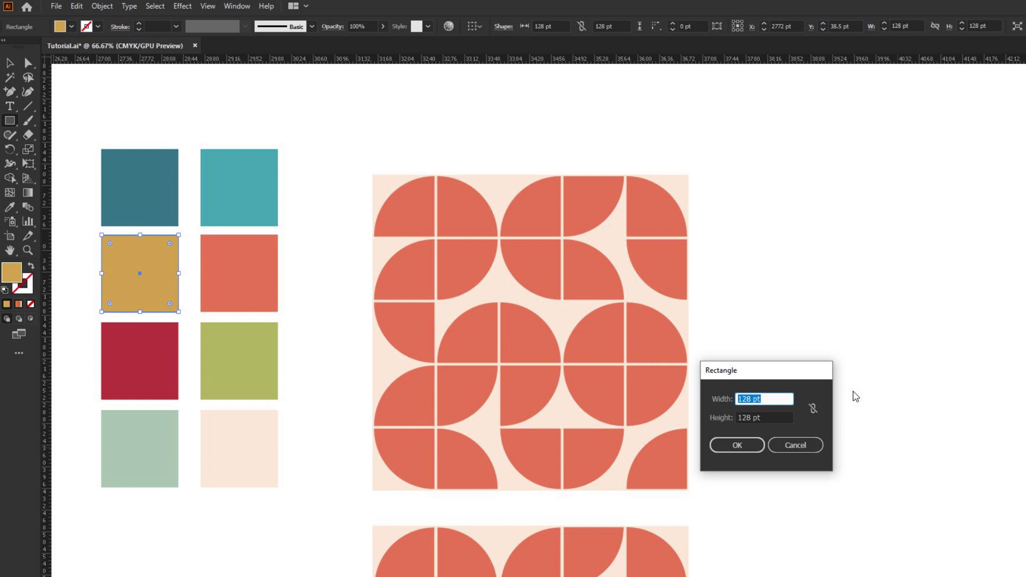
type("105")
key("Tab")
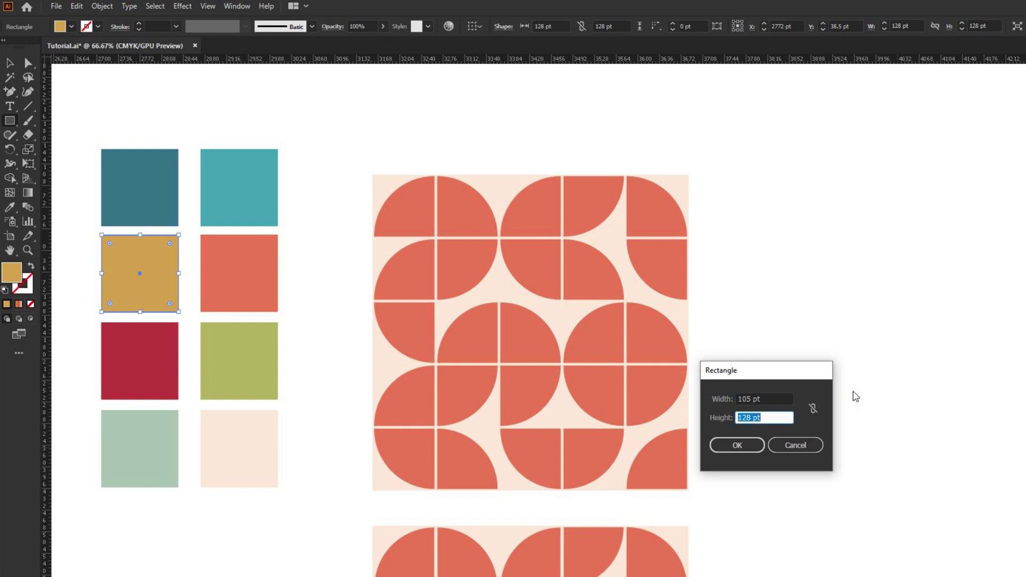
type("105")
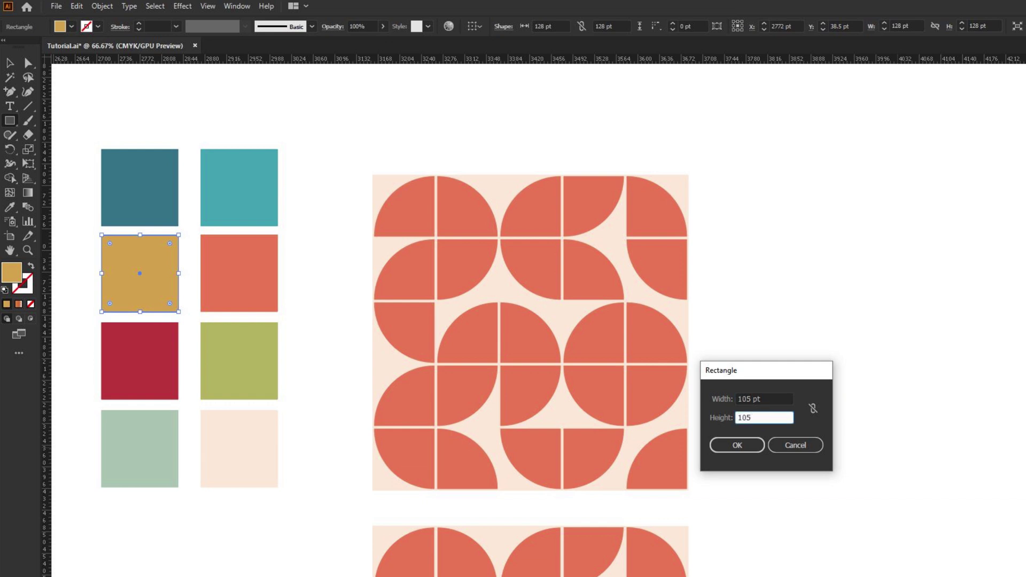
left_click(737, 445)
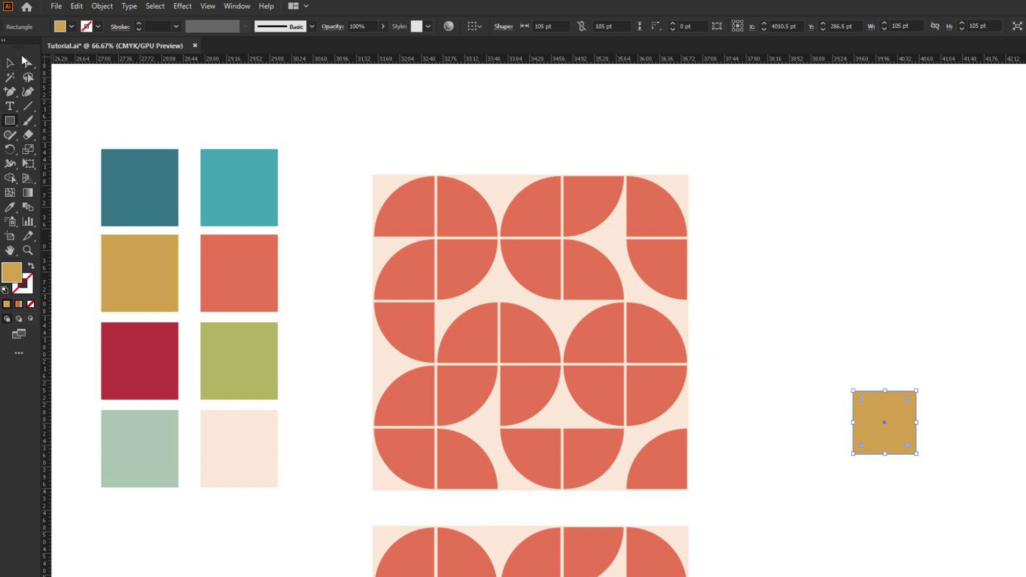
key("v")
left_click_drag(901, 433, 836, 327)
left_click(856, 288)
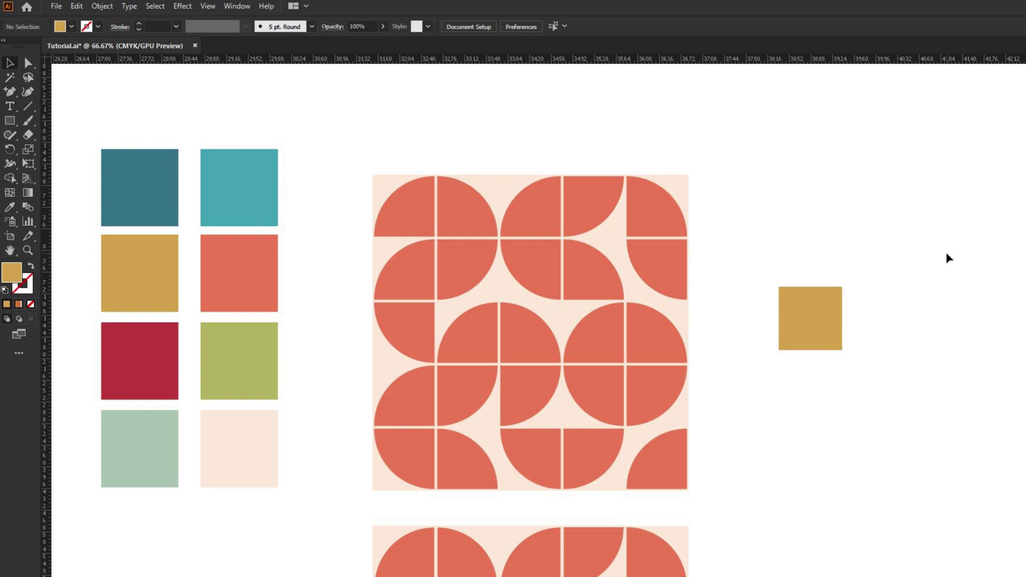
Step: Draw a 200 × 200 pt circle with the Ellipse tool below the gold square
left_click(9, 123)
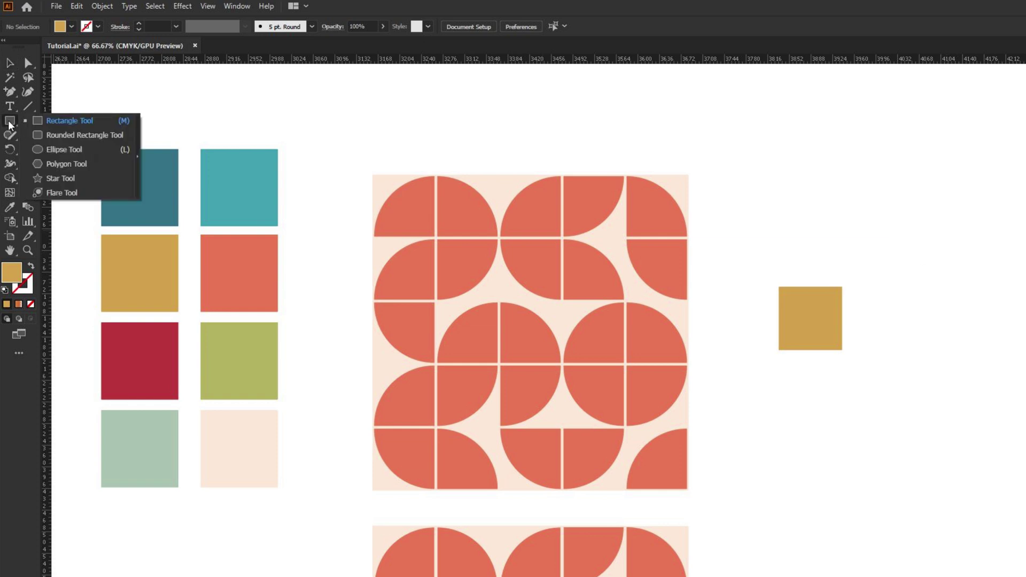
left_click(85, 152)
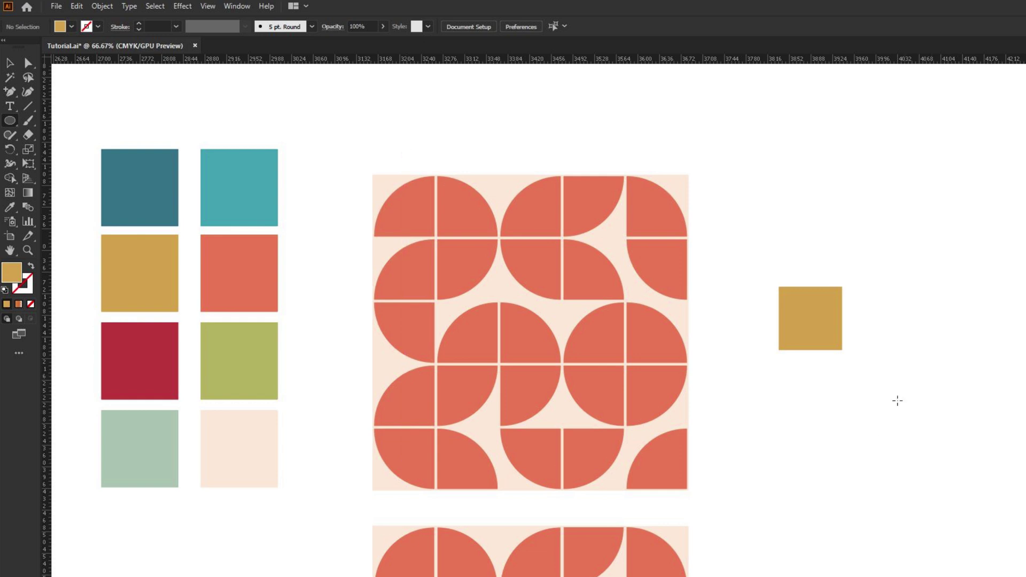
left_click(864, 443)
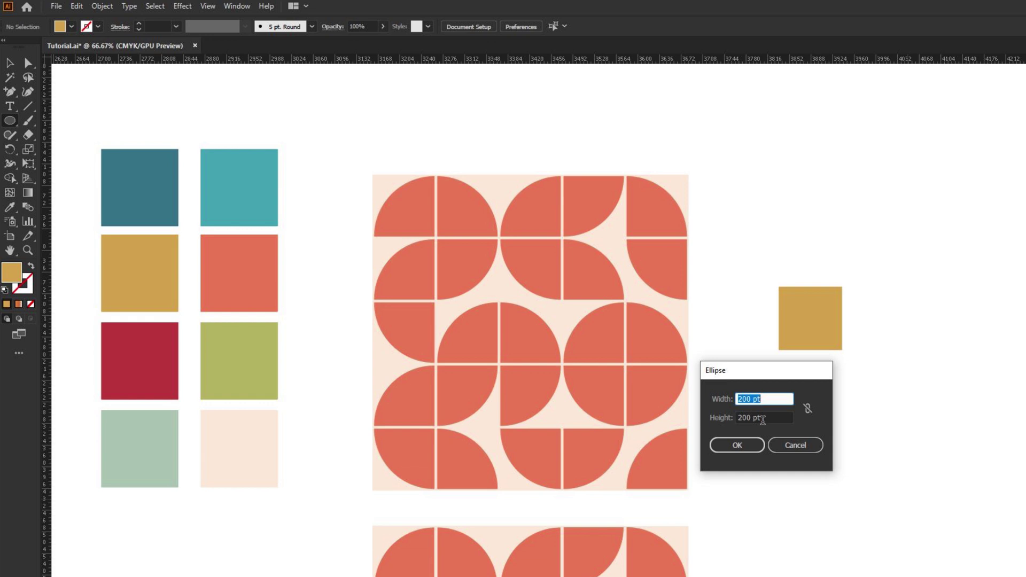
left_click(737, 448)
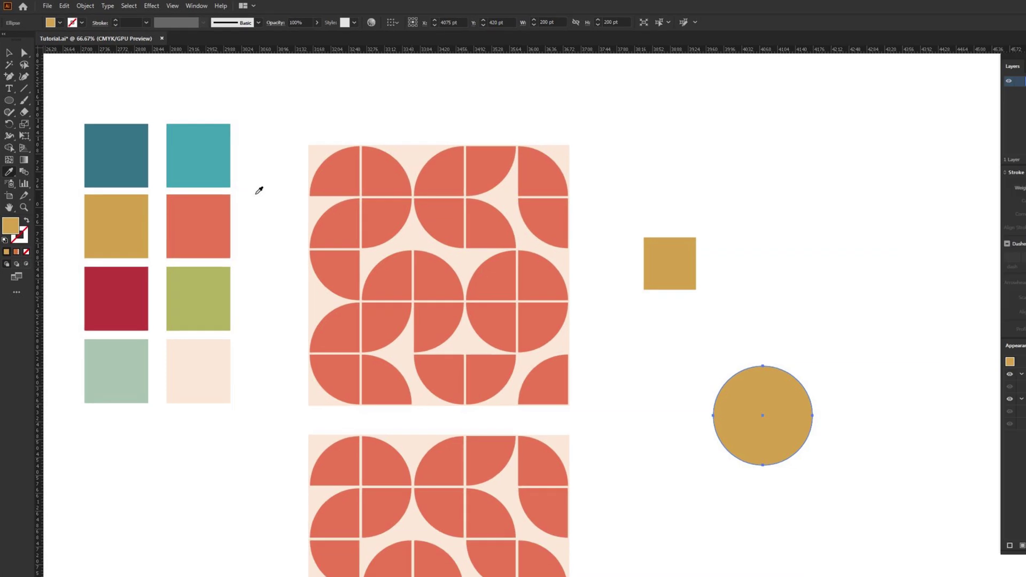
Step: Fill the circle with the dark teal sampled from the palette and move it closer to the gold square
key("i")
left_click(137, 175)
key("v")
left_click(615, 321)
left_click_drag(614, 320, 577, 303)
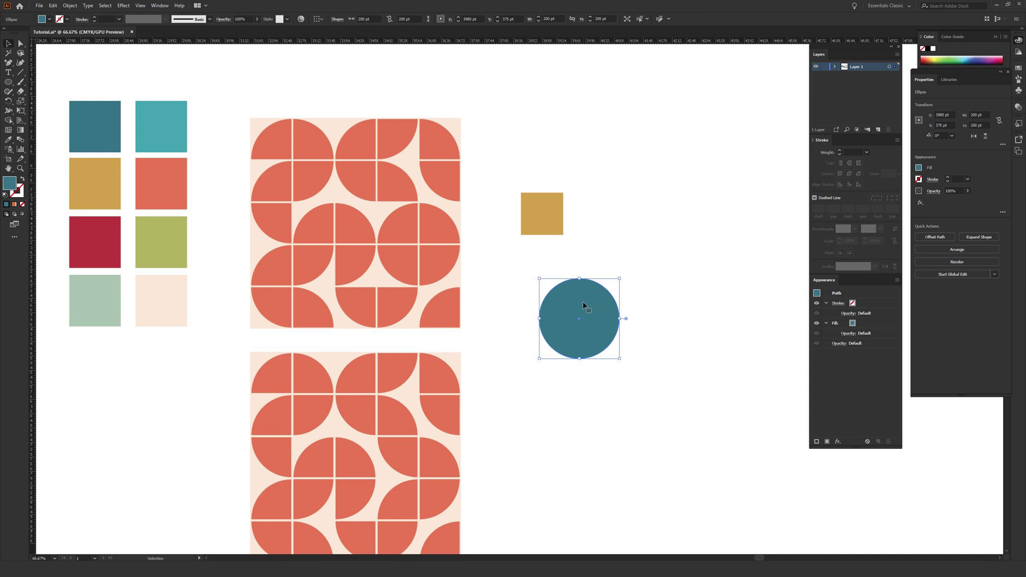
Step: Try the crimson and pale green palette colours on the circle, and resample the dark teal
key("i")
left_click(105, 230)
left_click(99, 297)
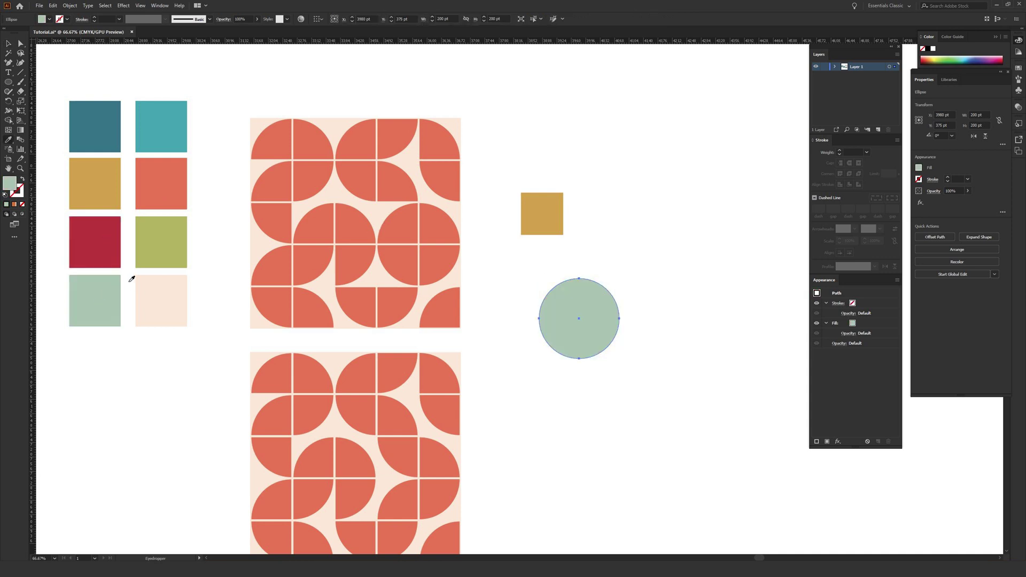
left_click(89, 123)
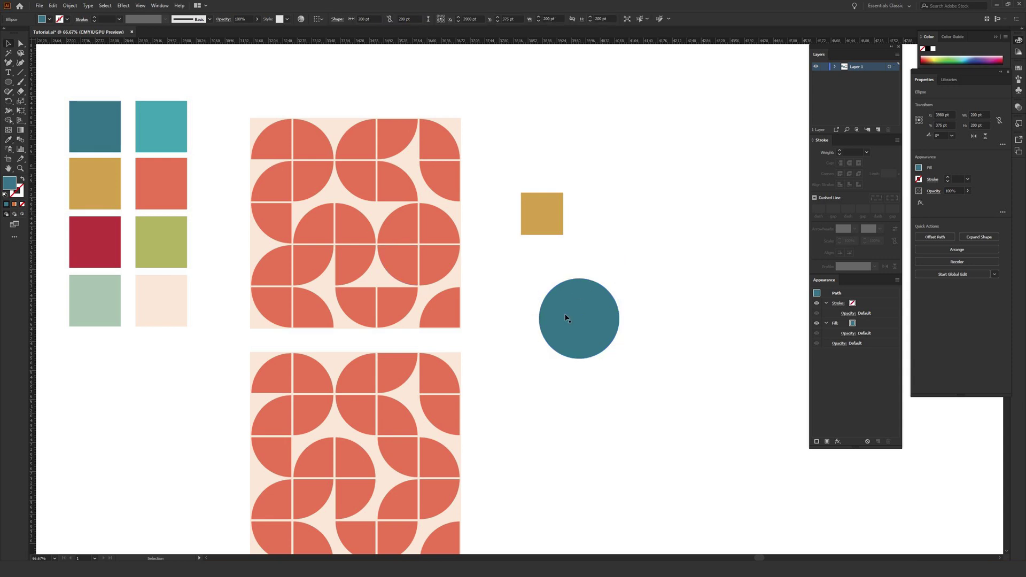
Step: Move the circle closer beneath the gold square and view its fill in the Color Picker without changing it
key("v")
left_click_drag(564, 313, 550, 303)
double_click(9, 183)
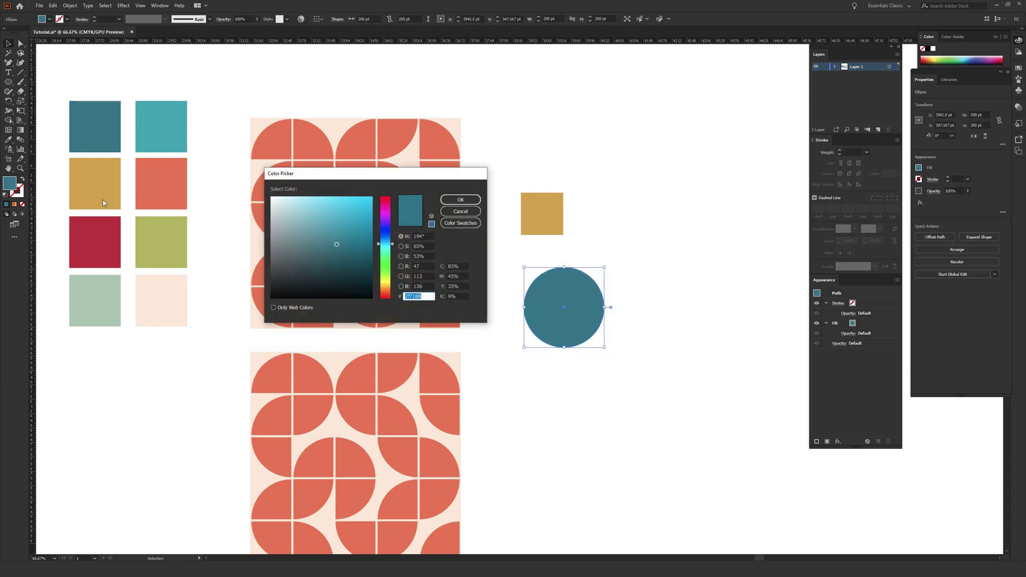
left_click(456, 213)
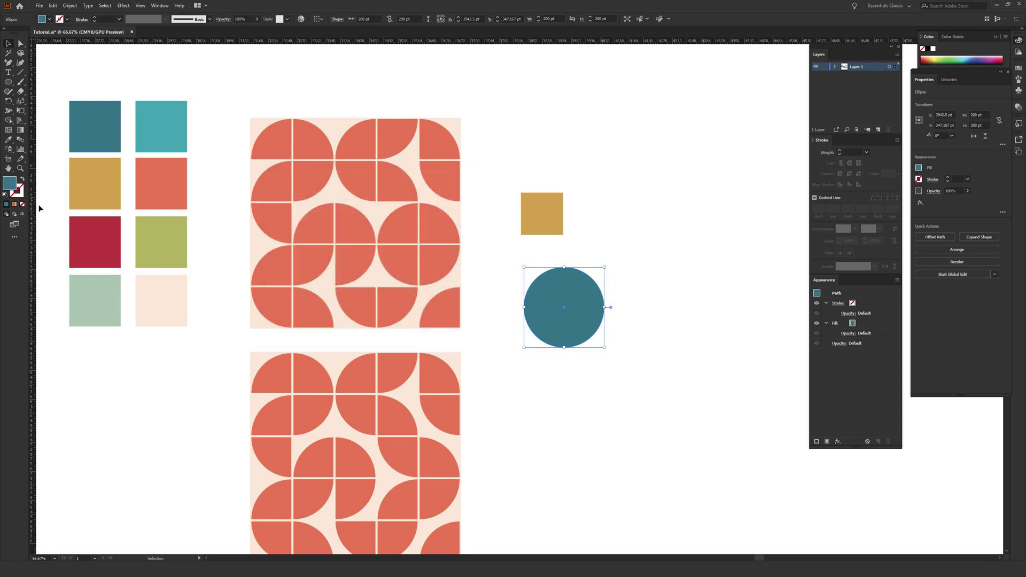
Step: Select the gold square and the teal circle together to check their stroke setting
left_click_drag(513, 168, 620, 357)
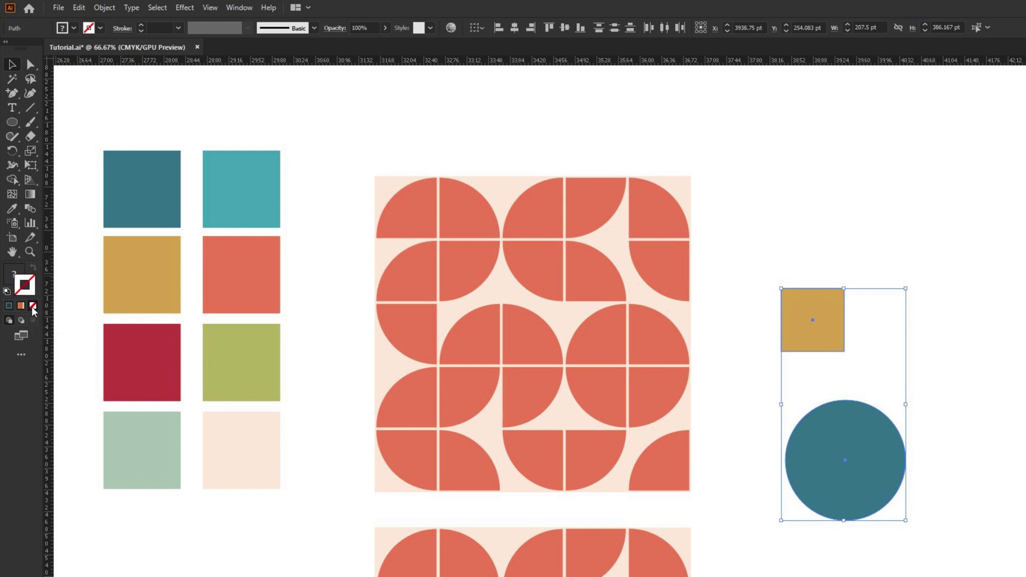
key("x")
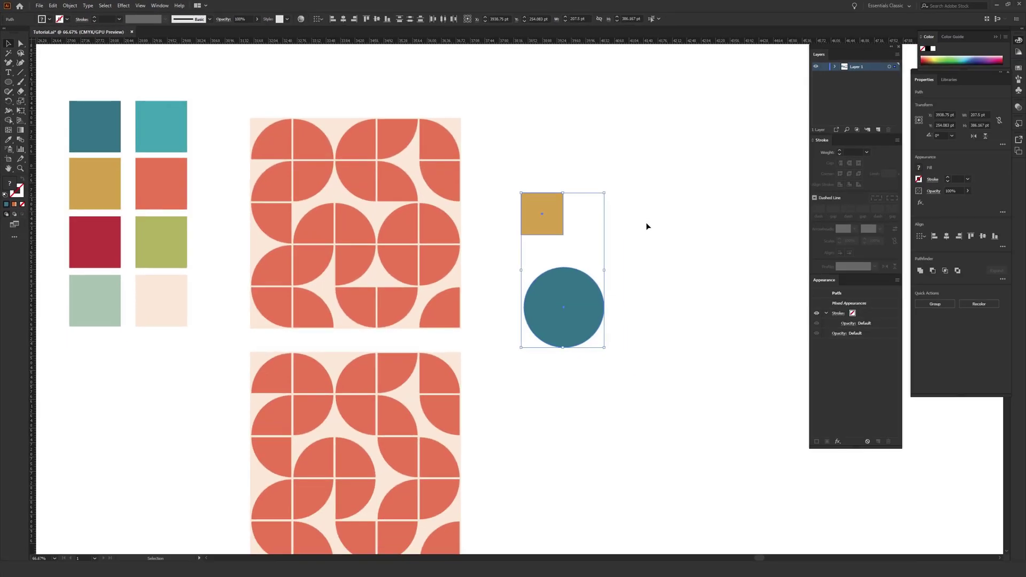
left_click(973, 337)
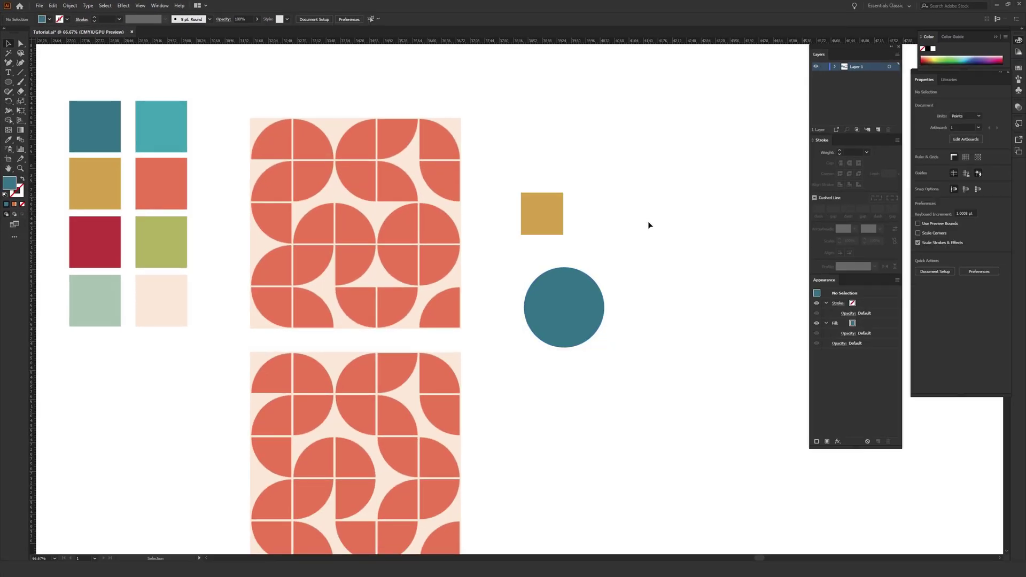
Step: Delete the teal circle's rightmost anchor point with the Direct Selection tool to leave its left half
key("ctrl+equal")
key("ctrl+equal")
key("ctrl+equal")
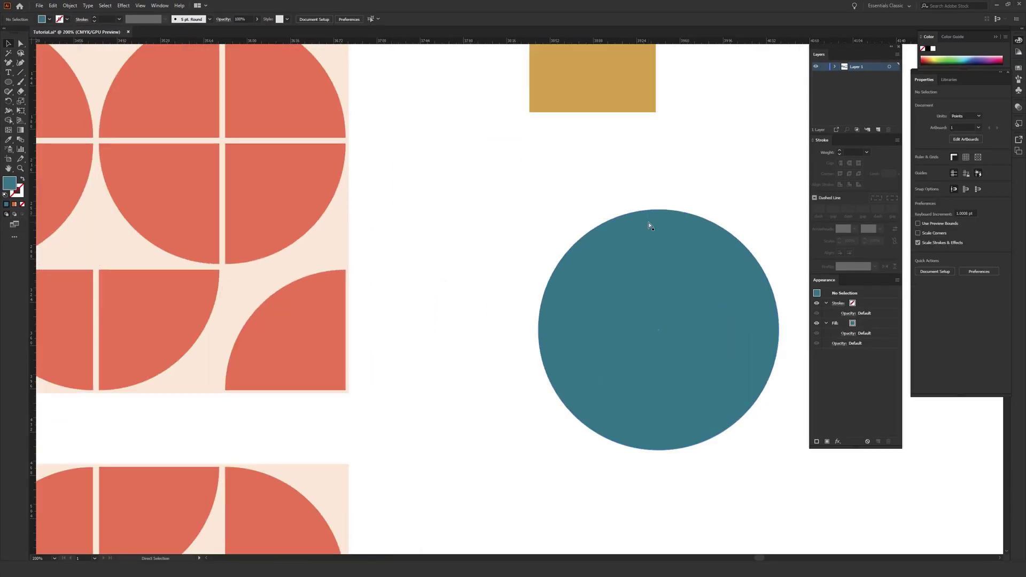
left_click_drag(653, 220, 434, 175)
mouse_move(441, 249)
left_mouse_down()
mouse_move(473, 267)
mouse_move(442, 249)
left_mouse_up()
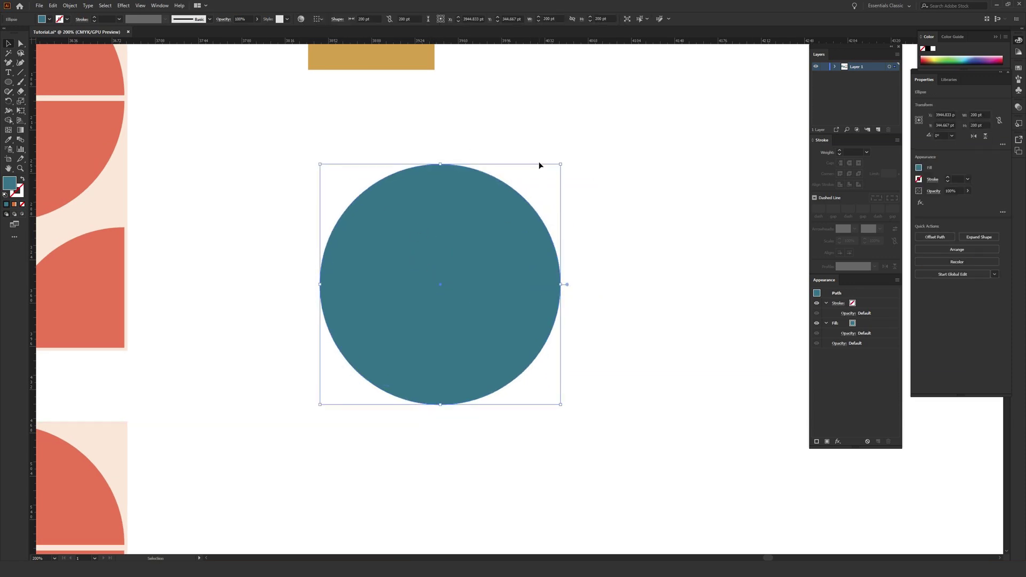
left_click(453, 130)
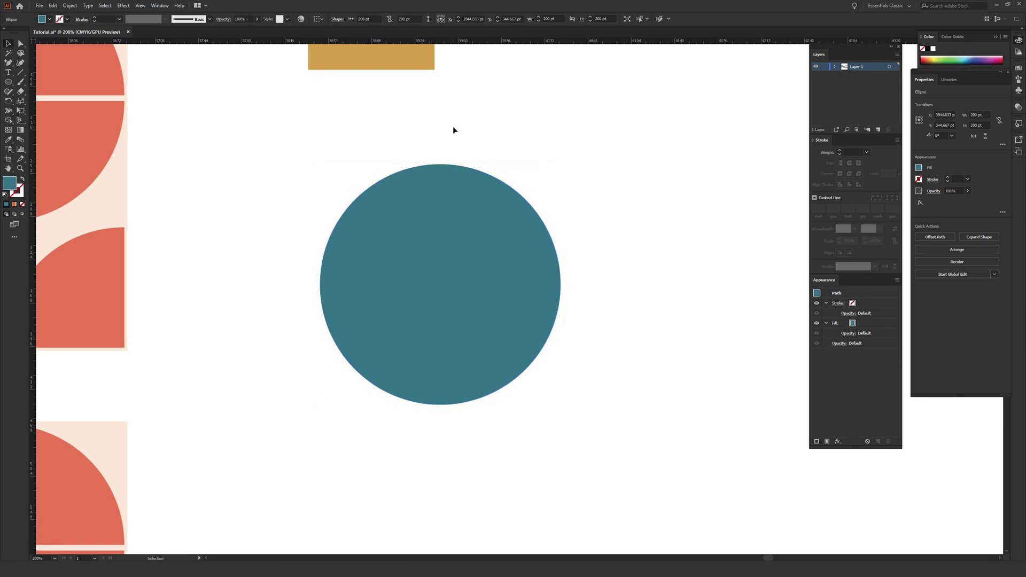
left_click(21, 45)
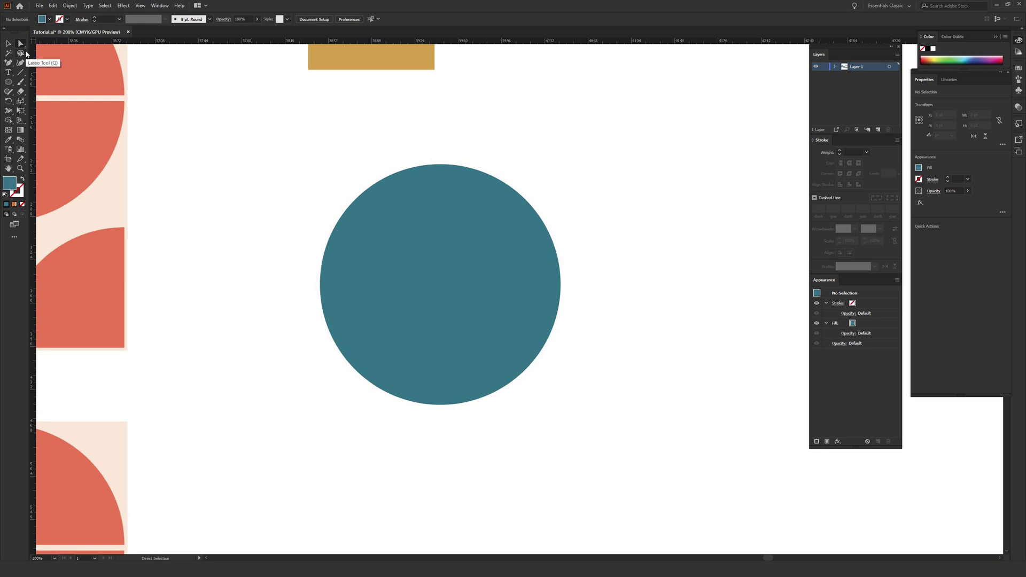
left_click_drag(616, 210, 528, 346)
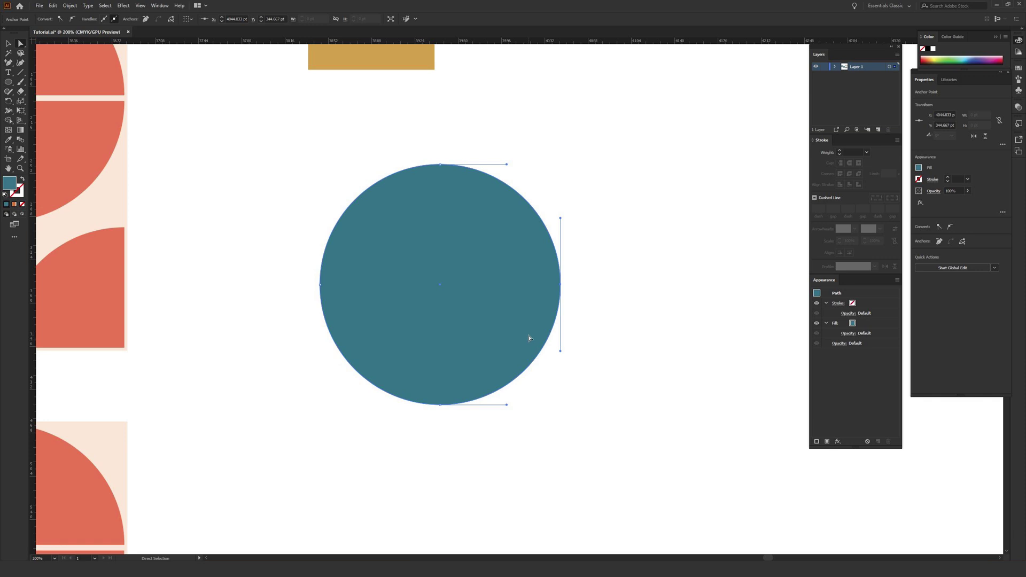
key("Delete")
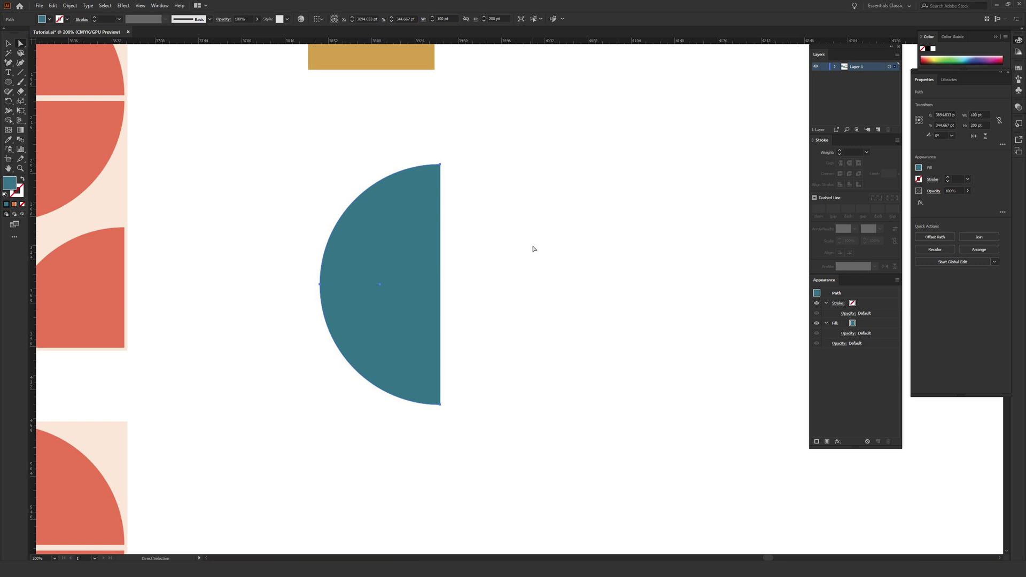
left_click(517, 235)
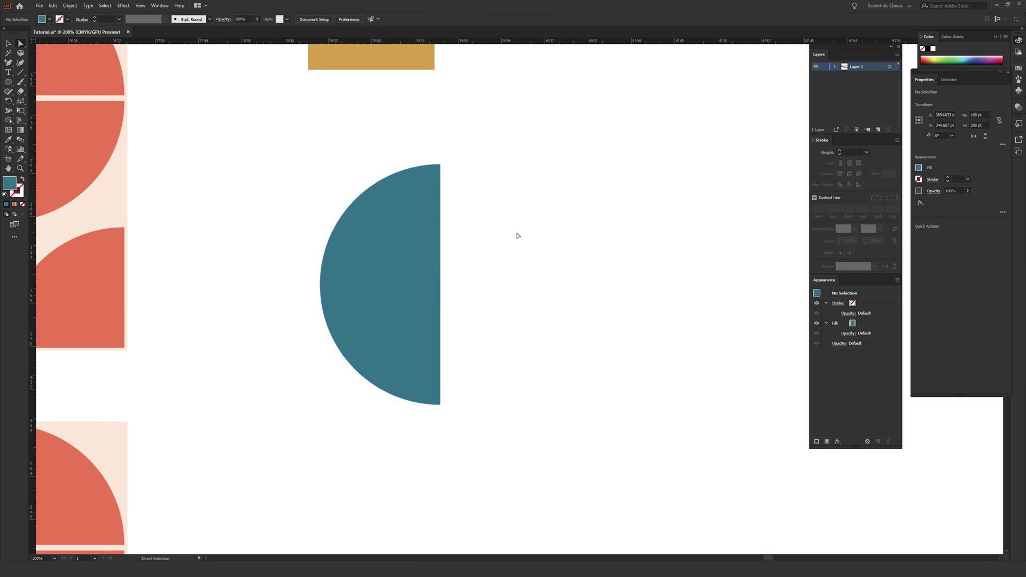
Step: Select the half circle's two open end points and join them to close its straight edge
left_click_drag(505, 137, 440, 407)
left_click(440, 164)
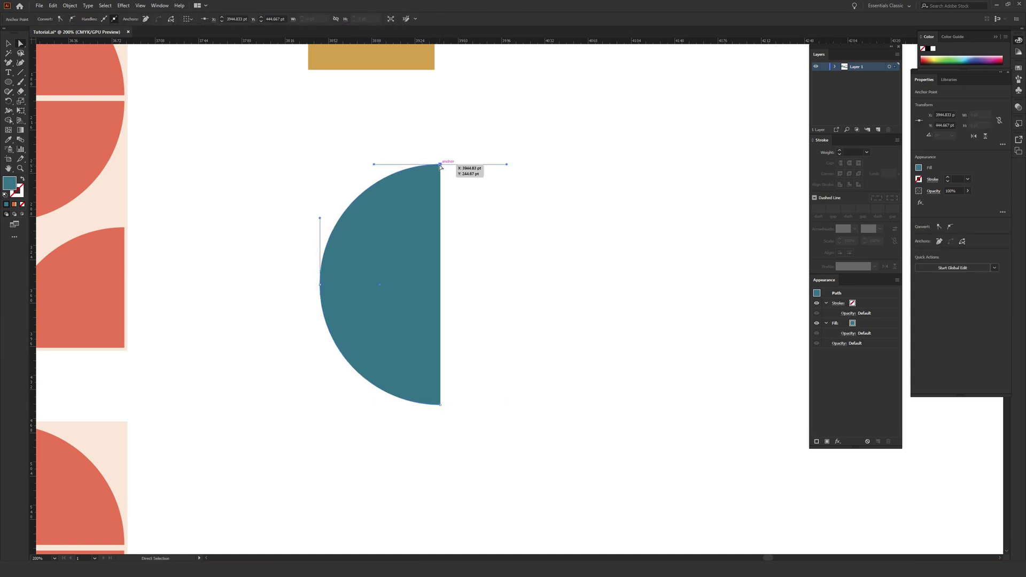
left_click(485, 148)
left_click_drag(483, 145, 418, 436)
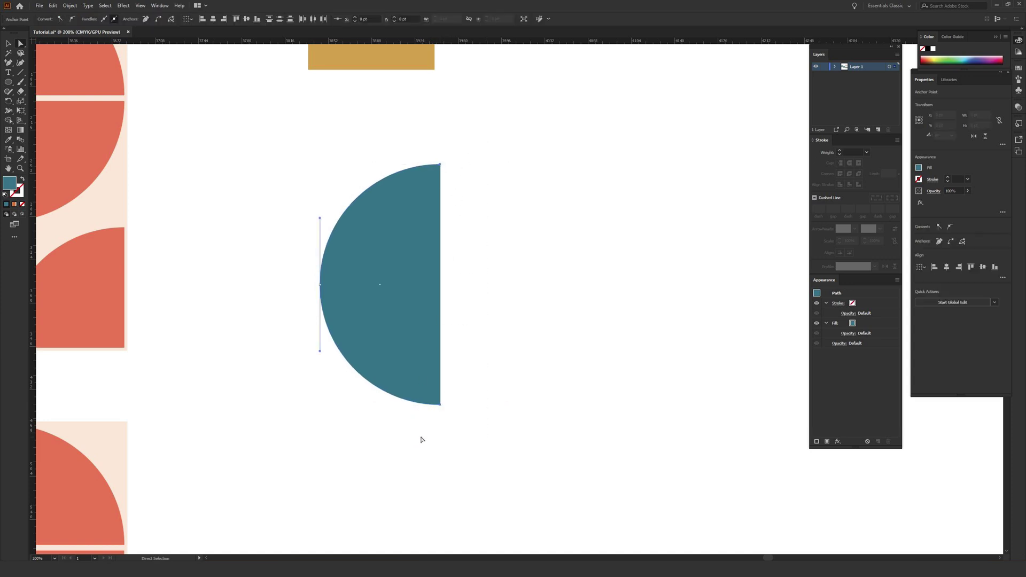
right_click(442, 406)
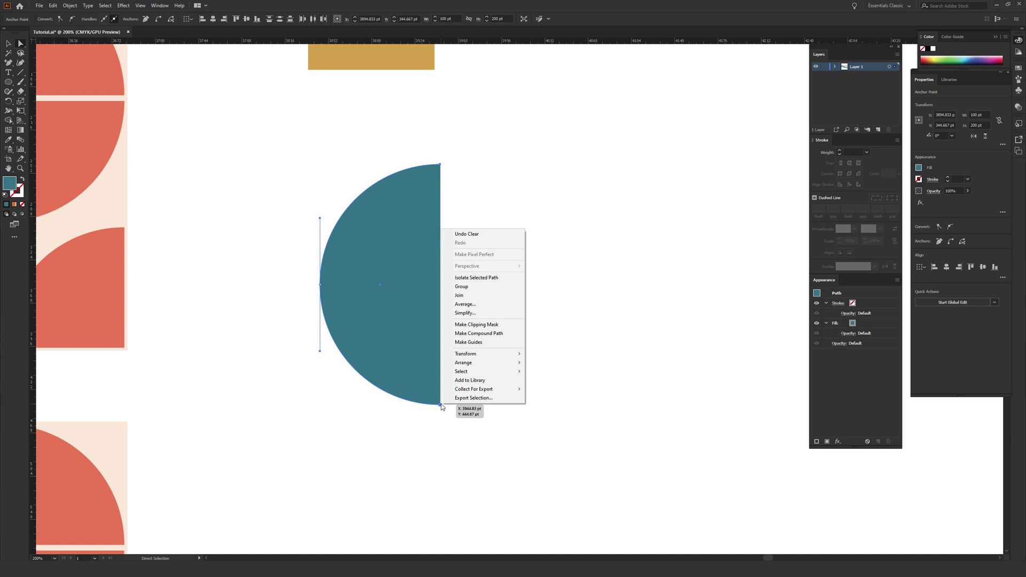
left_click(471, 296)
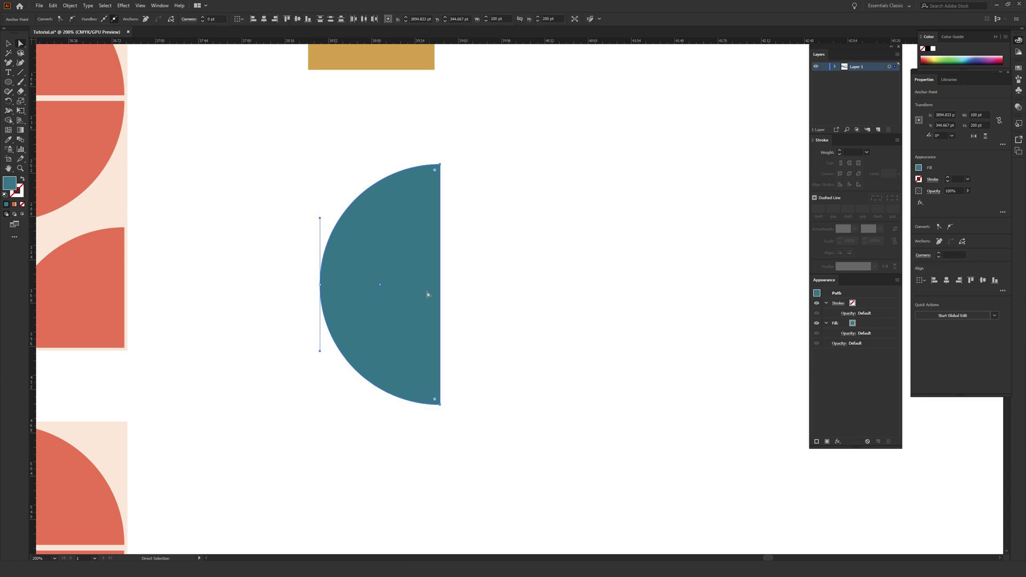
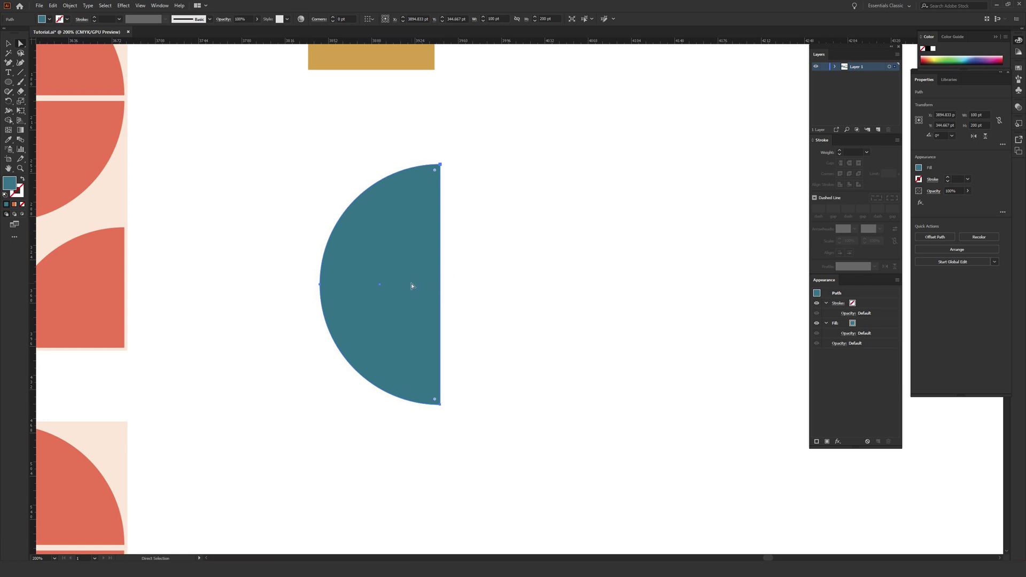
Step: Add an anchor point at the middle of the half circle's straight edge with the Add Anchor Point tool
key("plus")
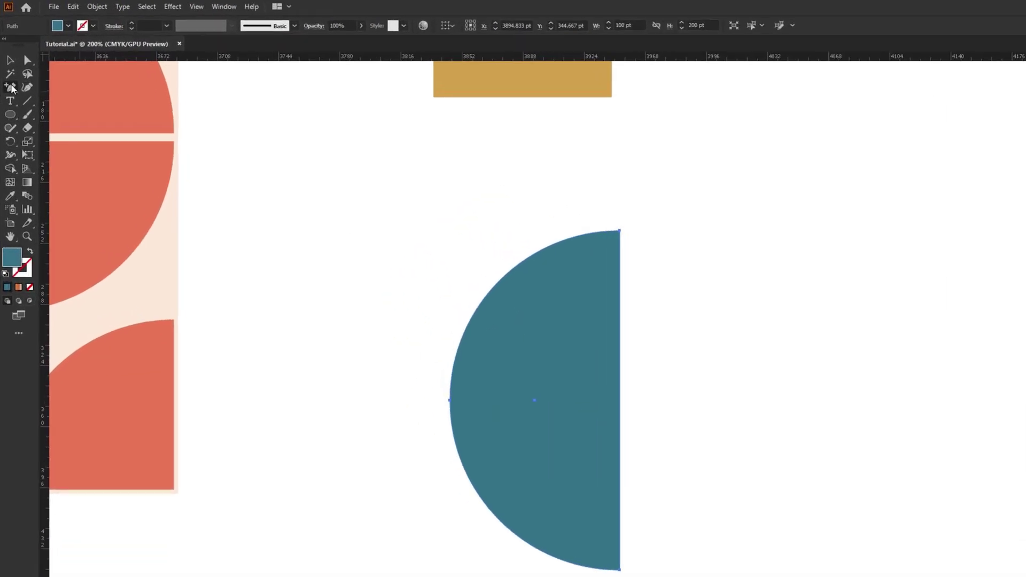
left_click(8, 64)
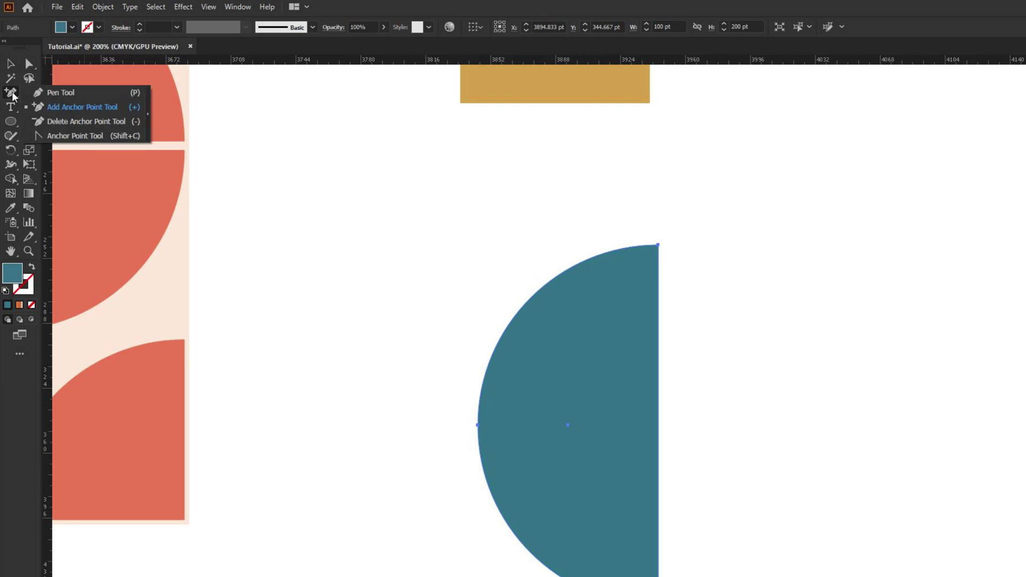
left_click(86, 107)
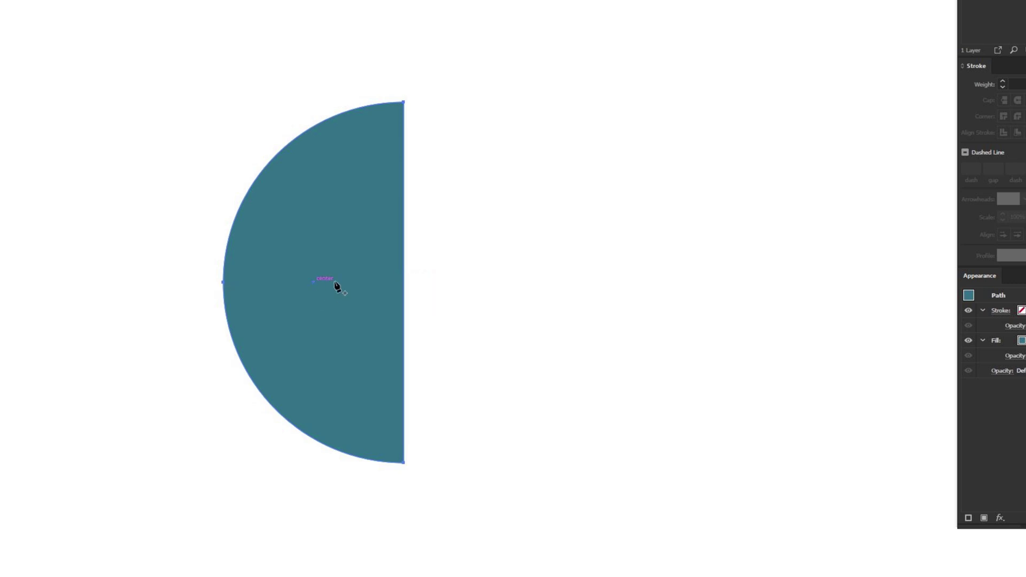
left_click(404, 283)
Step: Delete the half circle's uppermost anchor point with Direct Selection to leave the lower quarter circle
key("a")
left_click_drag(477, 68, 287, 169)
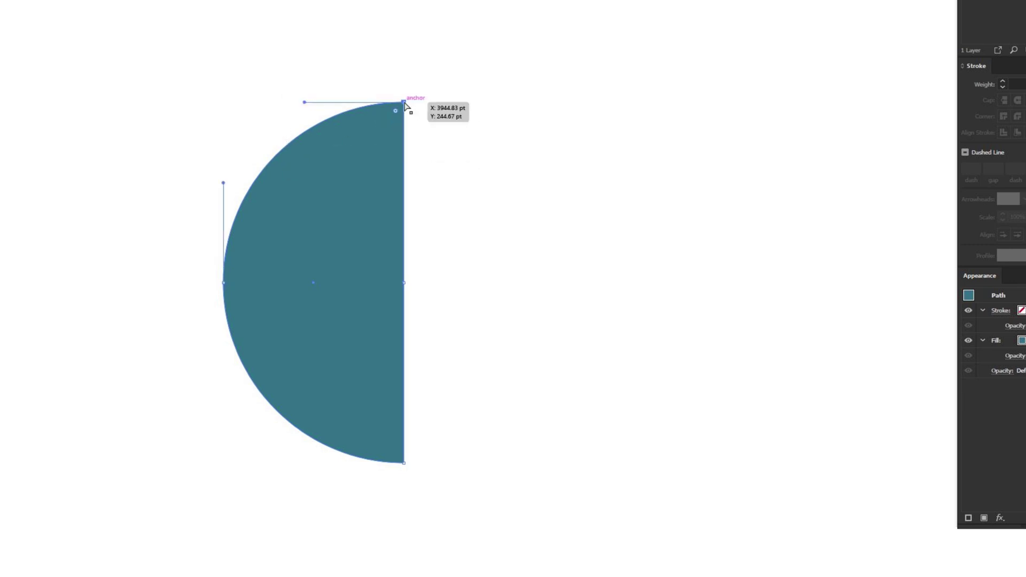
key("Delete")
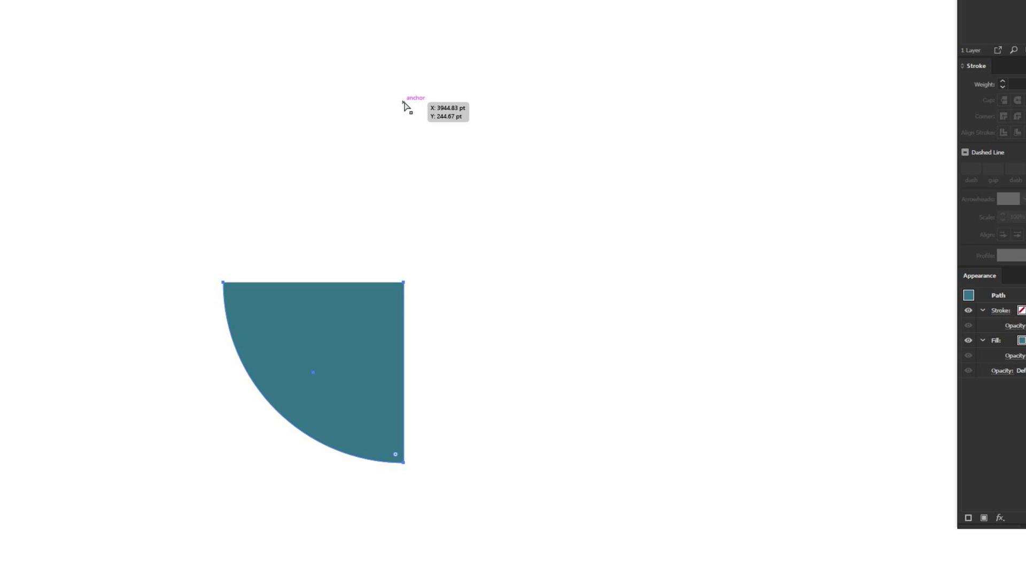
left_click(398, 218)
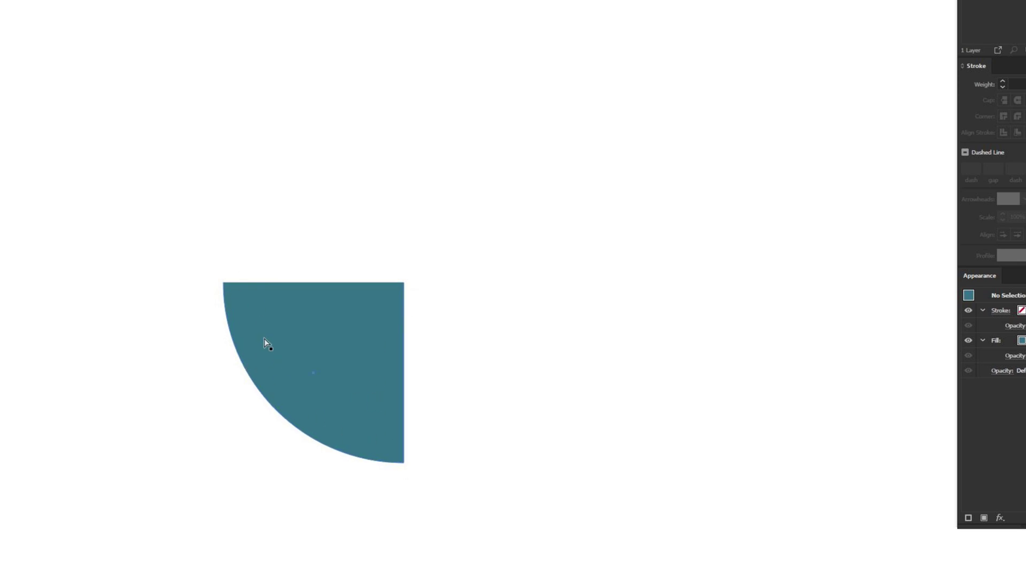
Step: Select the two end points of the quarter circle's horizontal edge and join them to close the path
left_click_drag(148, 213, 509, 319)
right_click(224, 283)
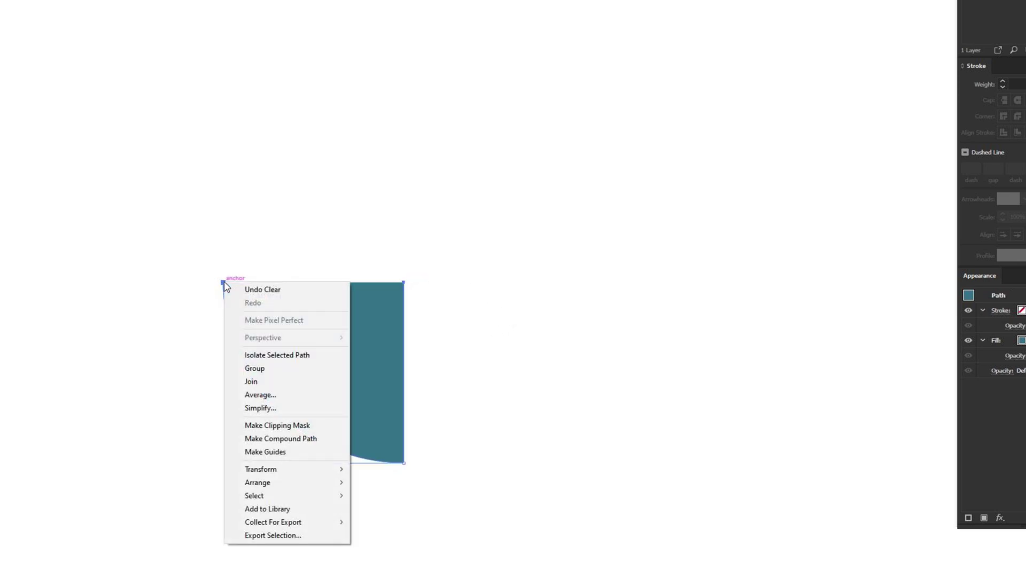
left_click(278, 382)
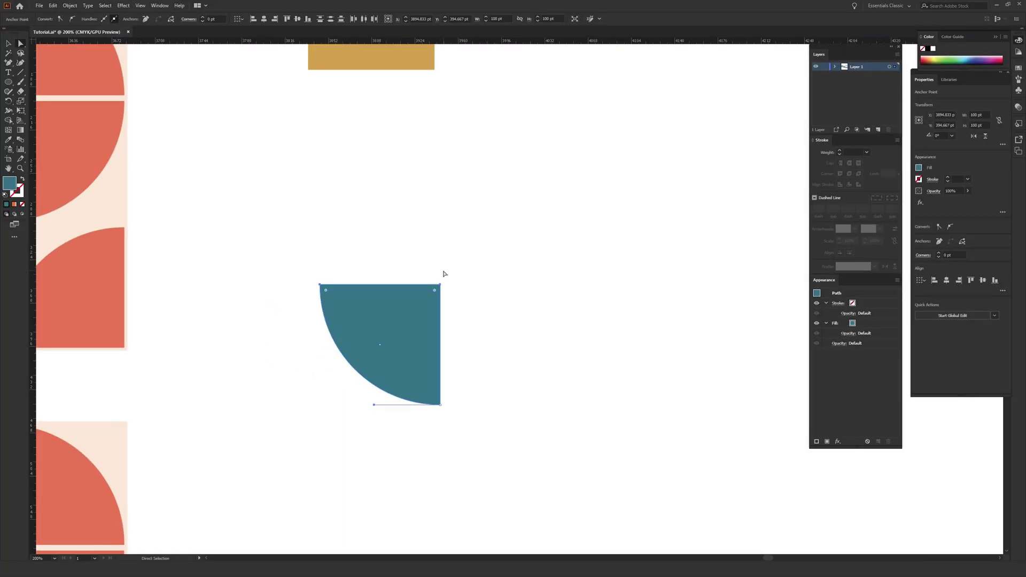
Step: Move the teal quarter circle onto the gold square with the Selection tool
key("v")
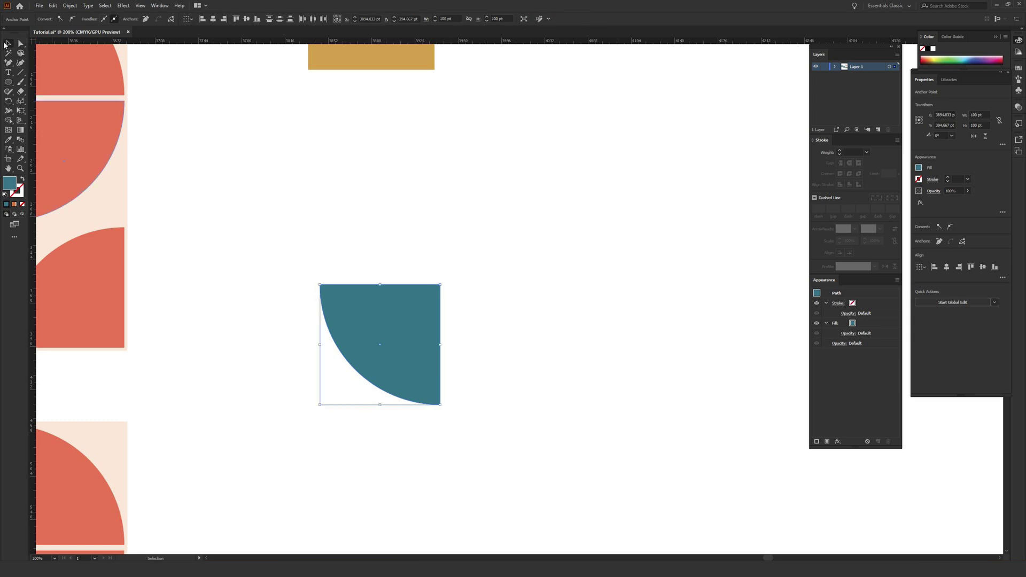
left_click_drag(416, 342, 532, 211)
left_click_drag(532, 212, 531, 211)
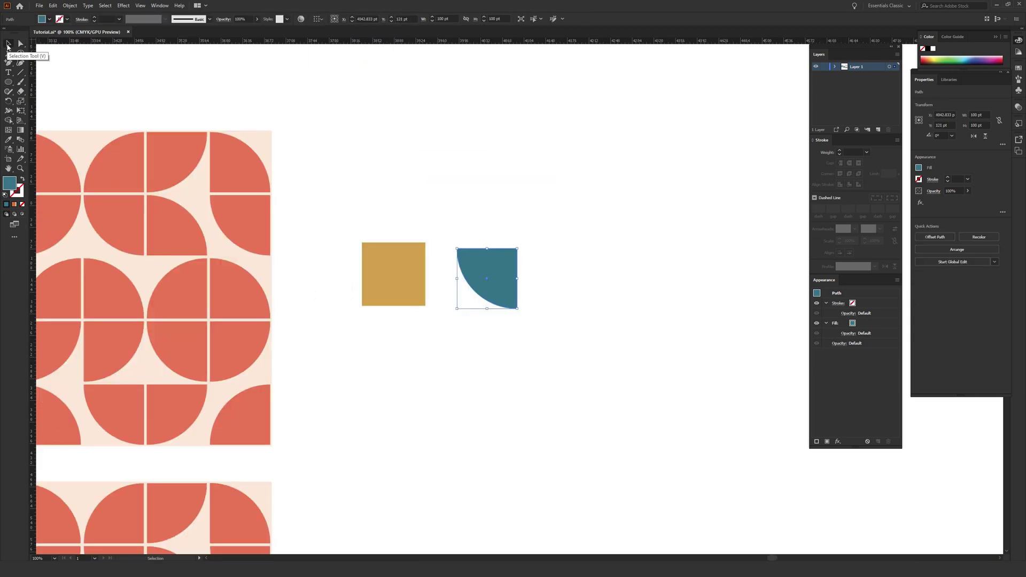
left_click_drag(485, 266, 404, 280)
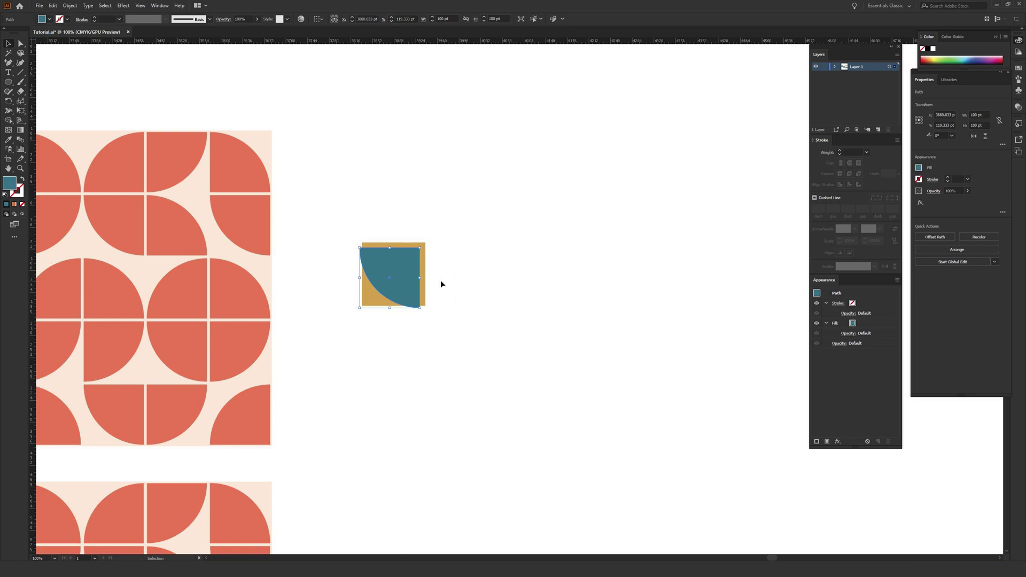
Step: Examine the gaps between the quarter circles in the finished coral pattern up close
key("ctrl+equal")
key("ctrl+equal")
key("ctrl+equal")
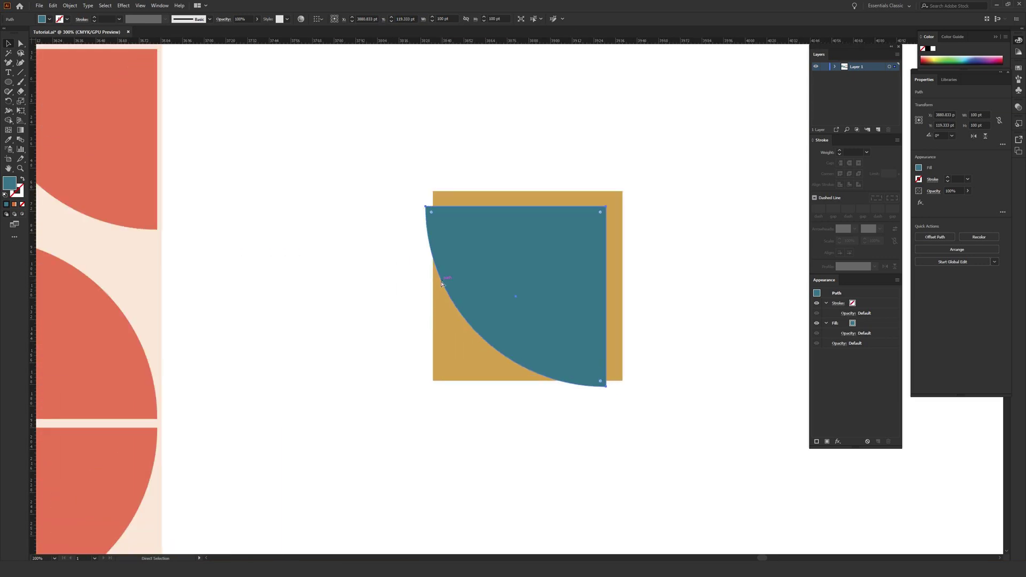
left_click_drag(287, 263, 550, 234)
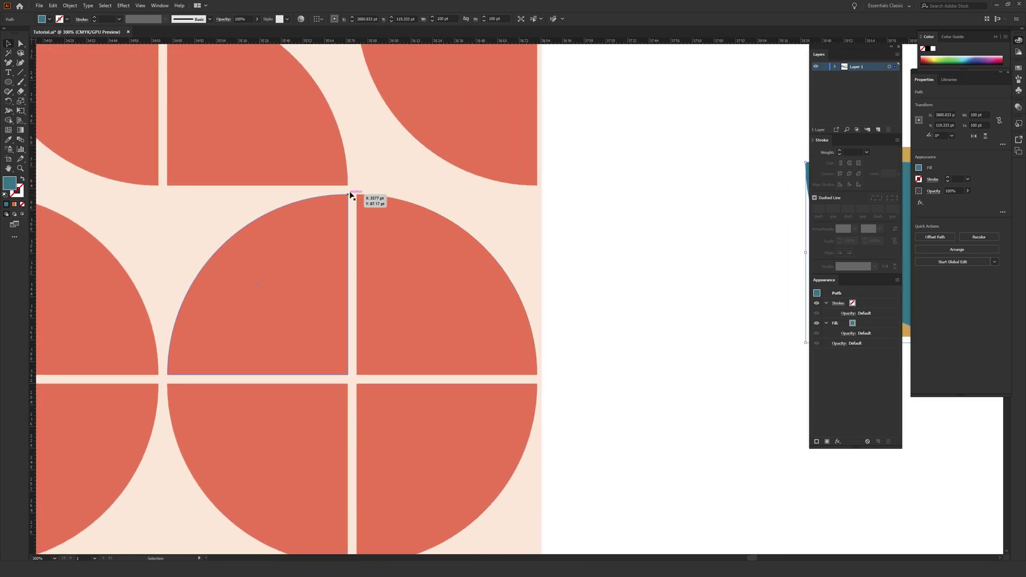
left_click(667, 273)
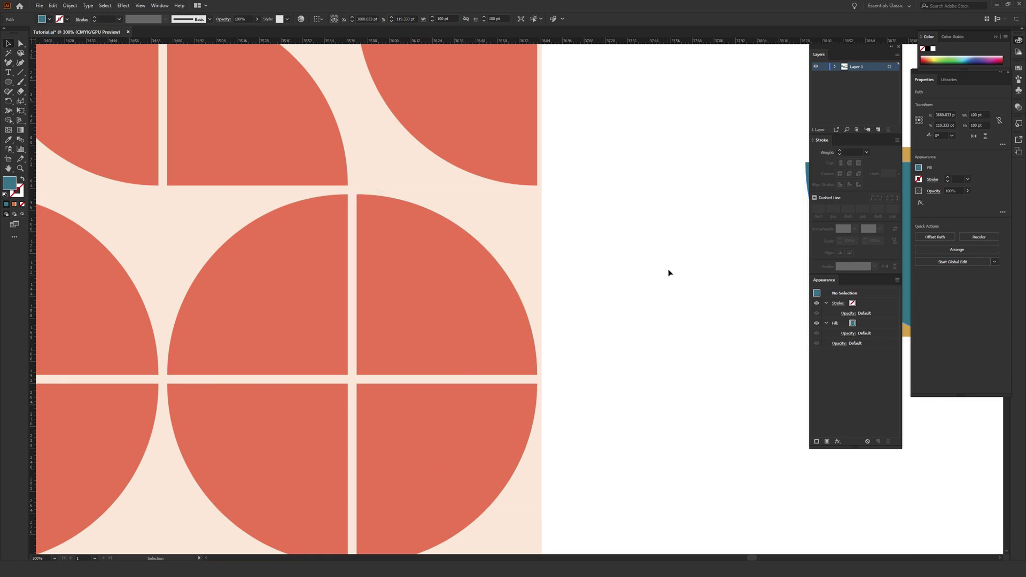
left_click_drag(667, 273, 267, 329)
Step: Centre the teal quarter circle on the gold square and place the Properties panel beside the two shapes
left_click_drag(470, 286, 481, 280)
left_click(499, 222)
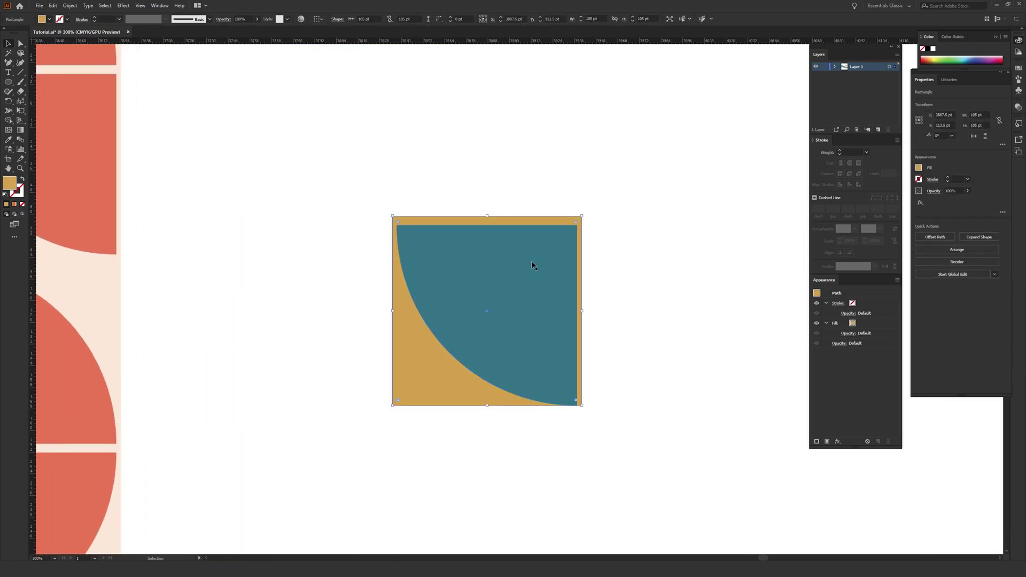
mouse_move(506, 295)
left_mouse_down()
mouse_move(514, 308)
mouse_move(491, 278)
mouse_move(484, 287)
mouse_move(503, 289)
left_mouse_up()
left_click_drag(971, 80, 662, 159)
left_click_drag(470, 257, 475, 257)
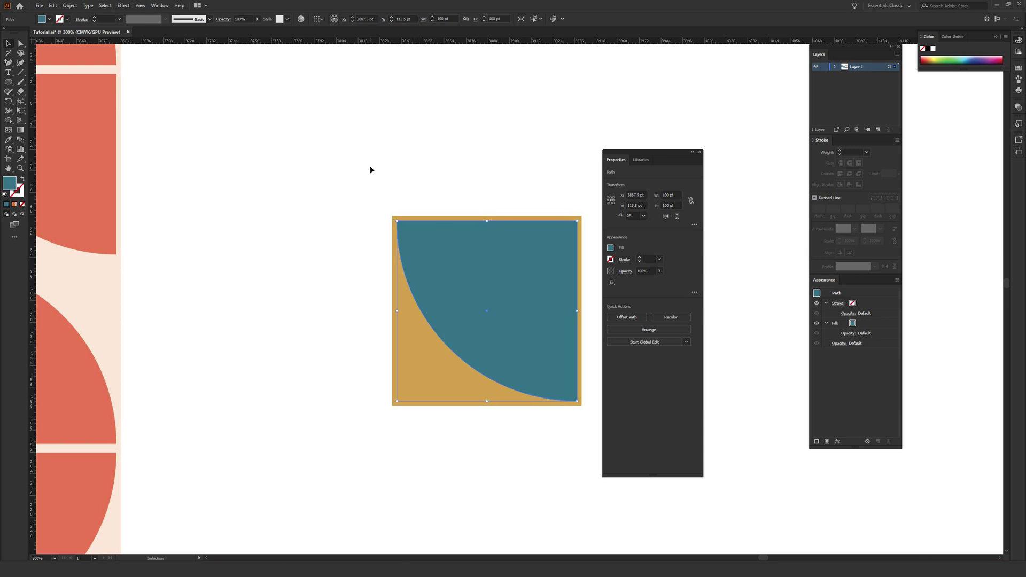
Step: Select the gold square and the quarter circle together and align their centres horizontally and vertically
left_click(340, 127)
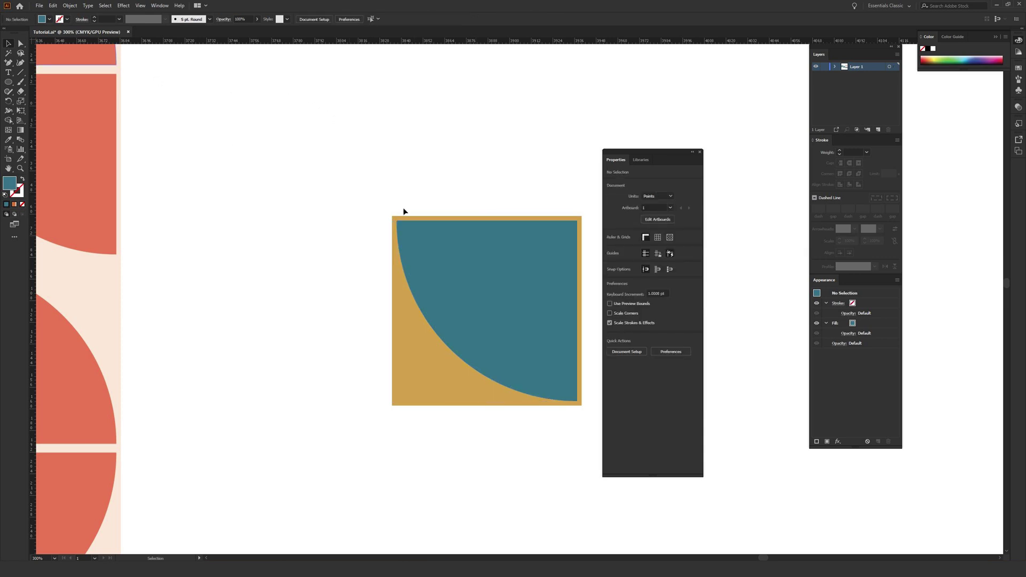
left_click_drag(316, 134, 571, 436)
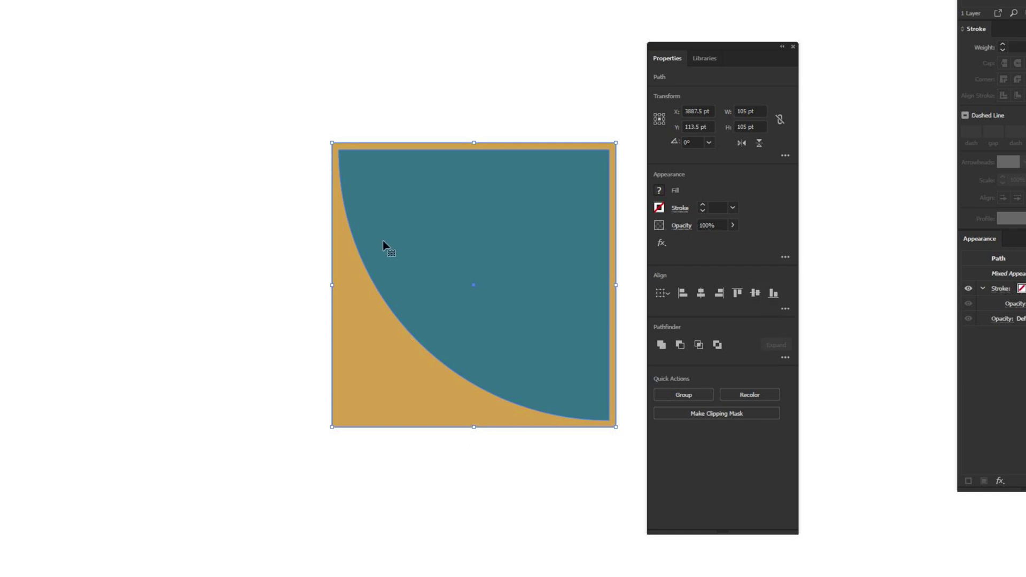
left_click(431, 35)
key("ctrl+z")
left_click_drag(183, 82, 636, 507)
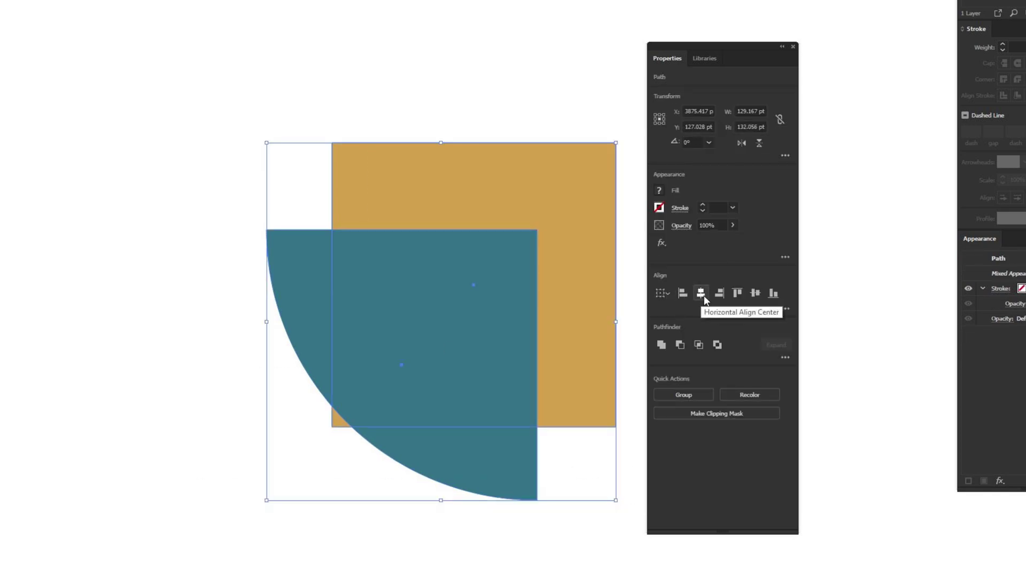
left_click(703, 297)
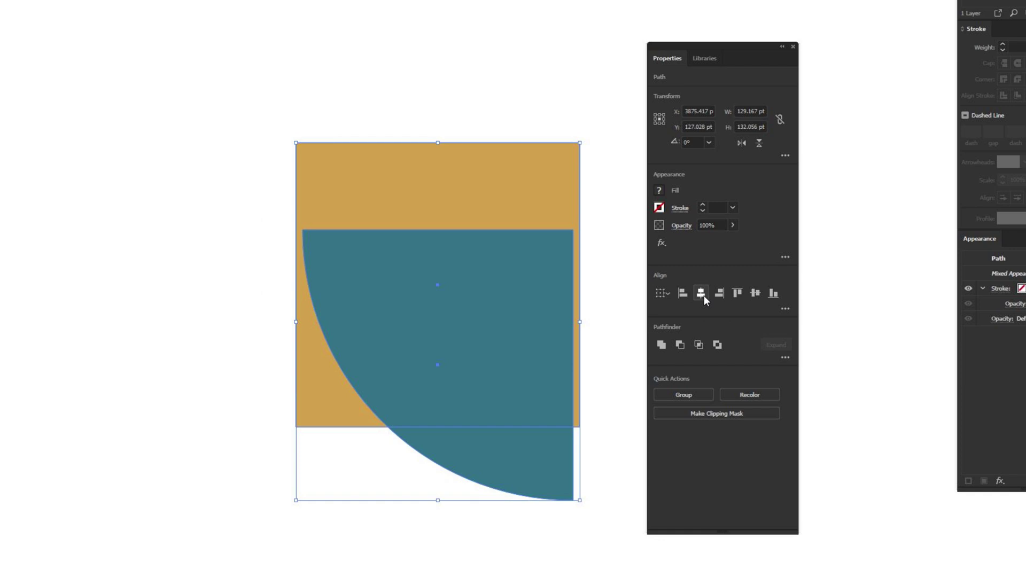
left_click(759, 295)
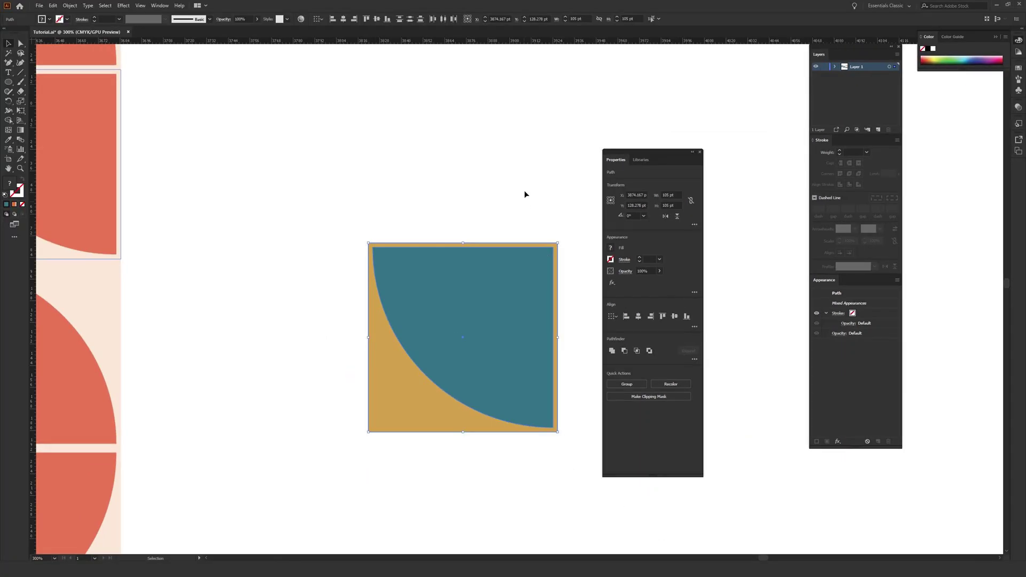
Step: Select the gold square and the teal quarter circle in turn to compare their dimensions
left_click(391, 389)
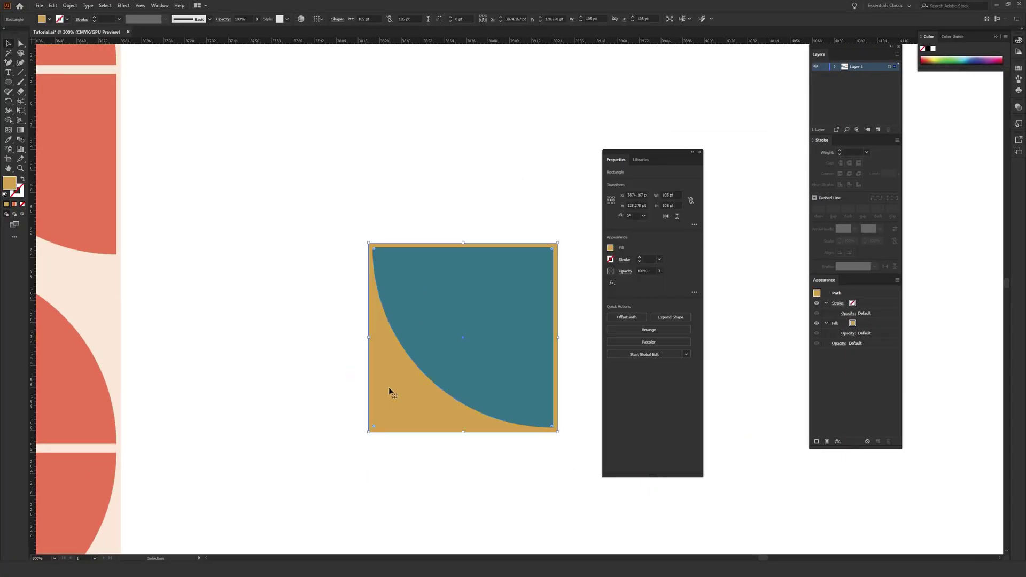
left_click(474, 300)
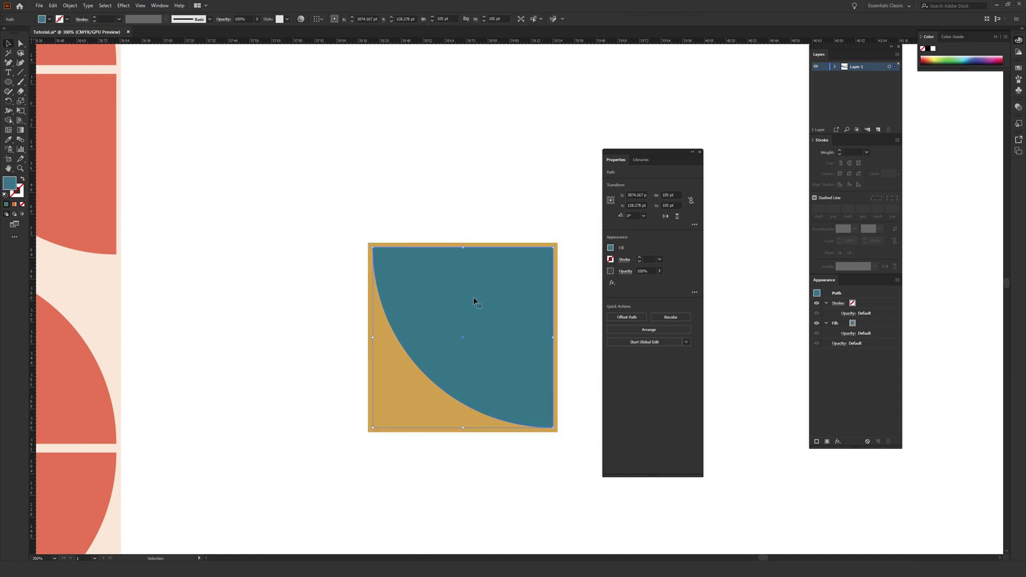
left_click(508, 200)
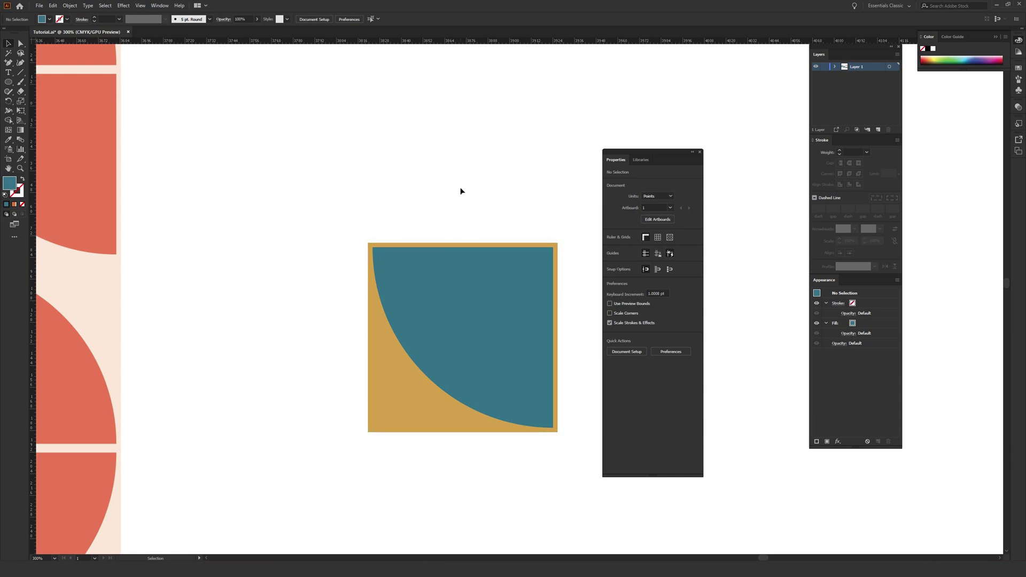
Step: Set the gold square's width and height to 110 pt for a wider border around the quarter circle
left_click(392, 387)
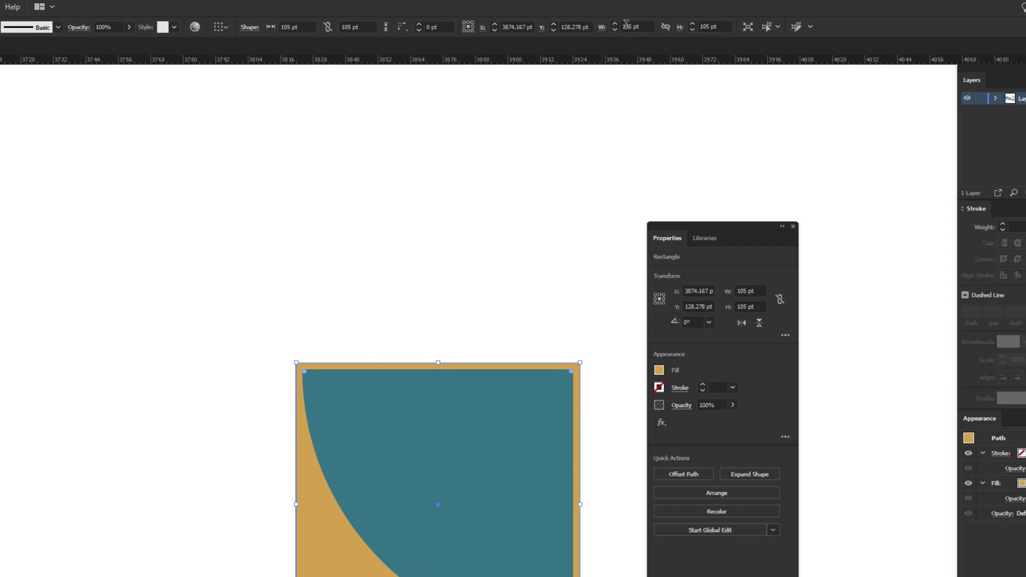
left_click(607, 25)
type("110")
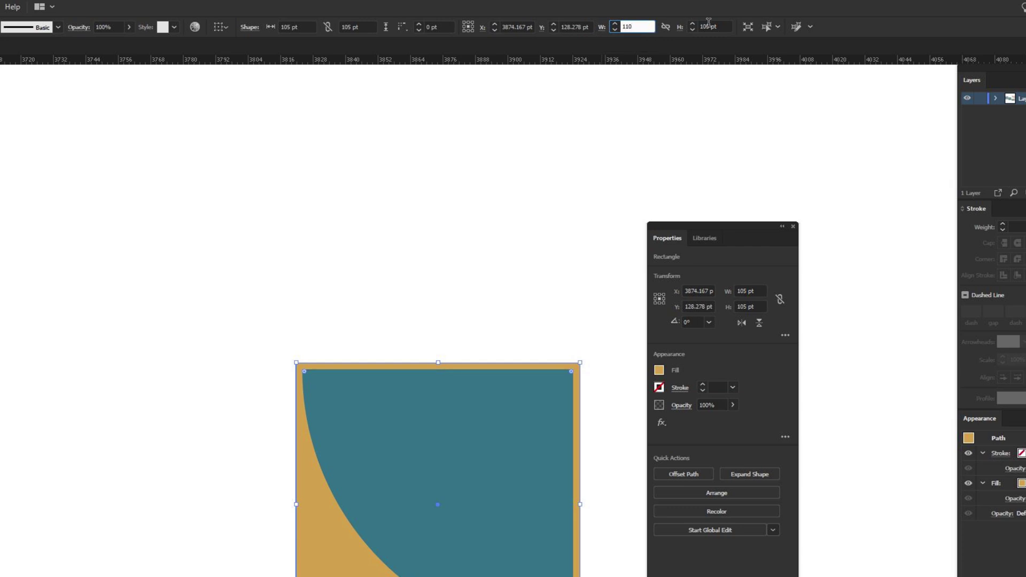
key("Return")
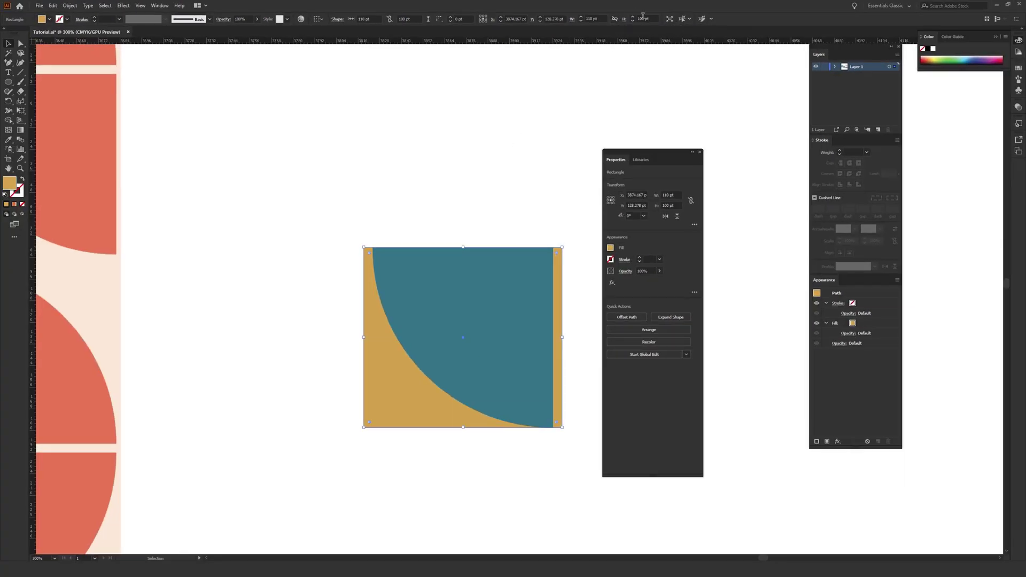
double_click(640, 17)
type("110")
key("Return")
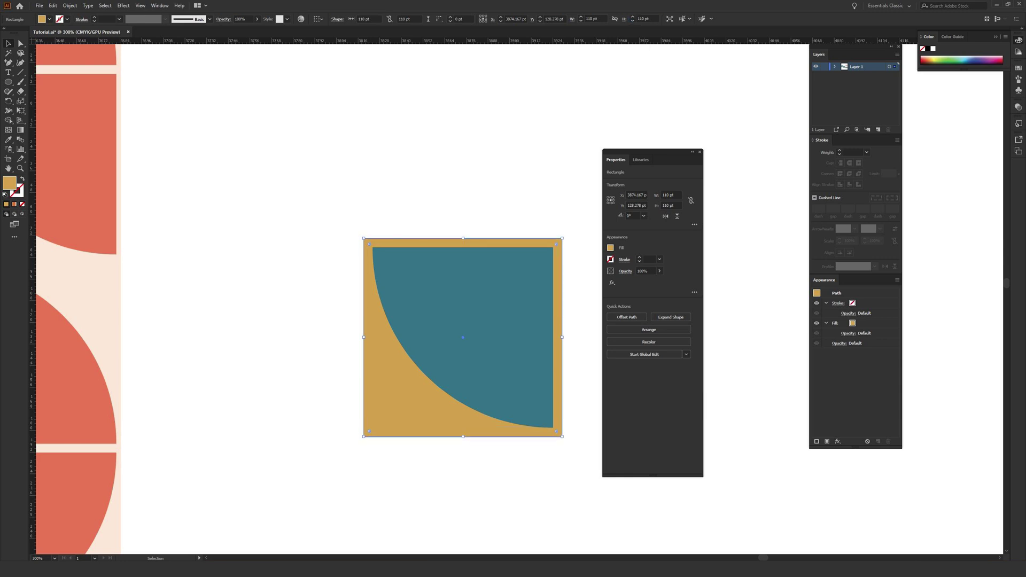
left_click(423, 204)
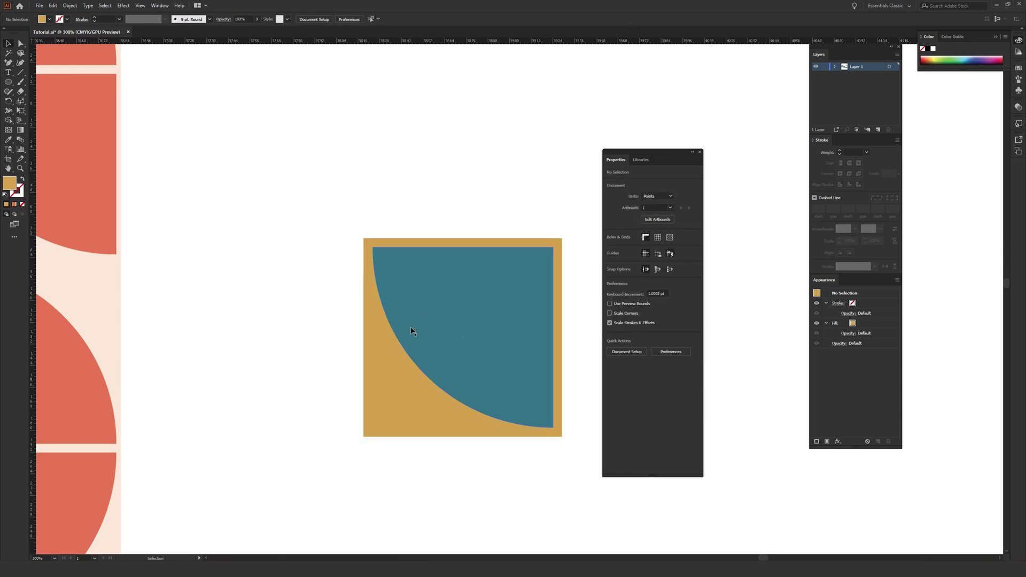
left_click(369, 377)
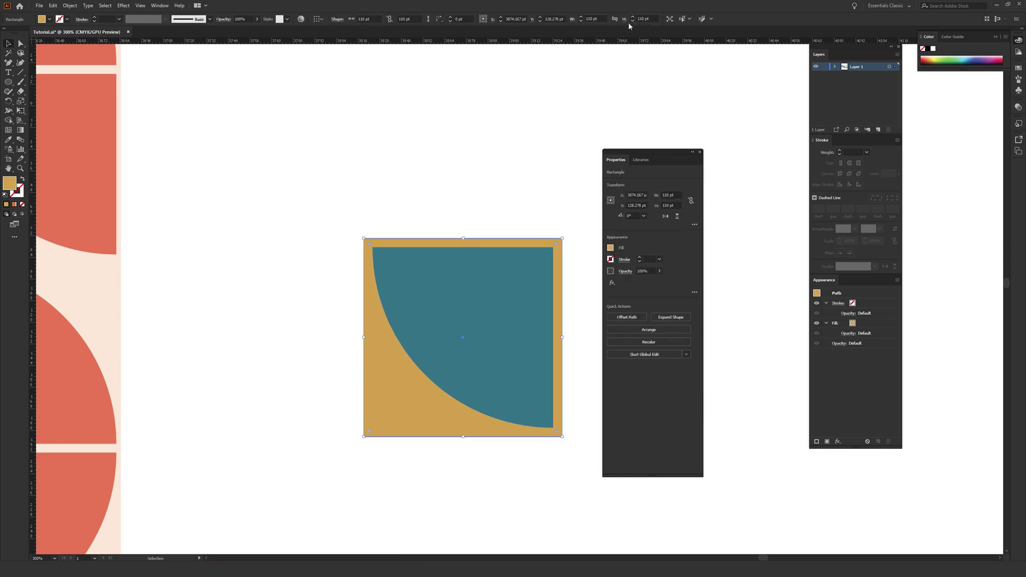
Step: Set the gold square's width and height to 105 pt for a thinner border around the quarter circle
left_click(602, 19)
type("105")
key("Return")
left_click(646, 19)
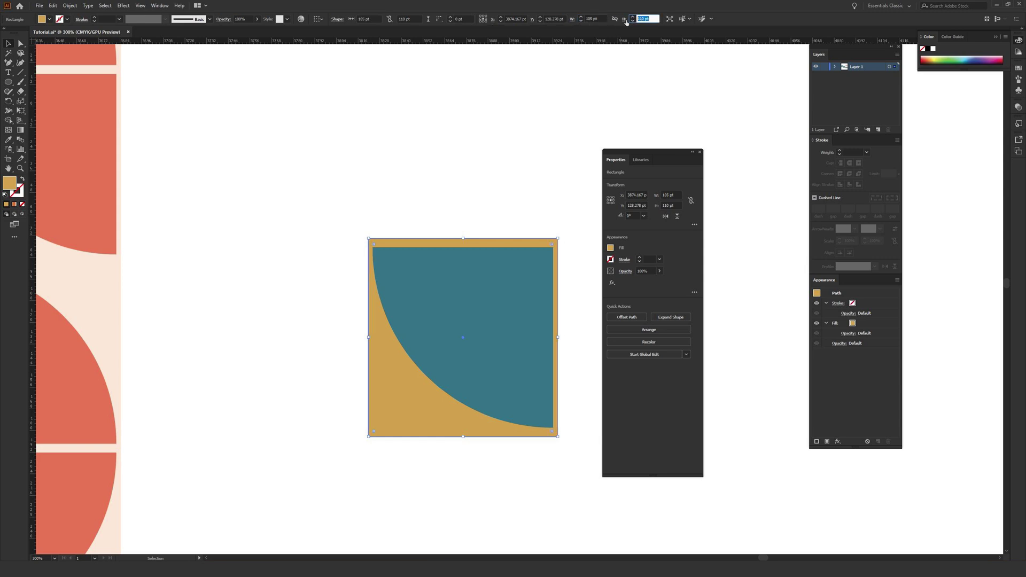
type("105")
key("Return")
left_click(550, 132)
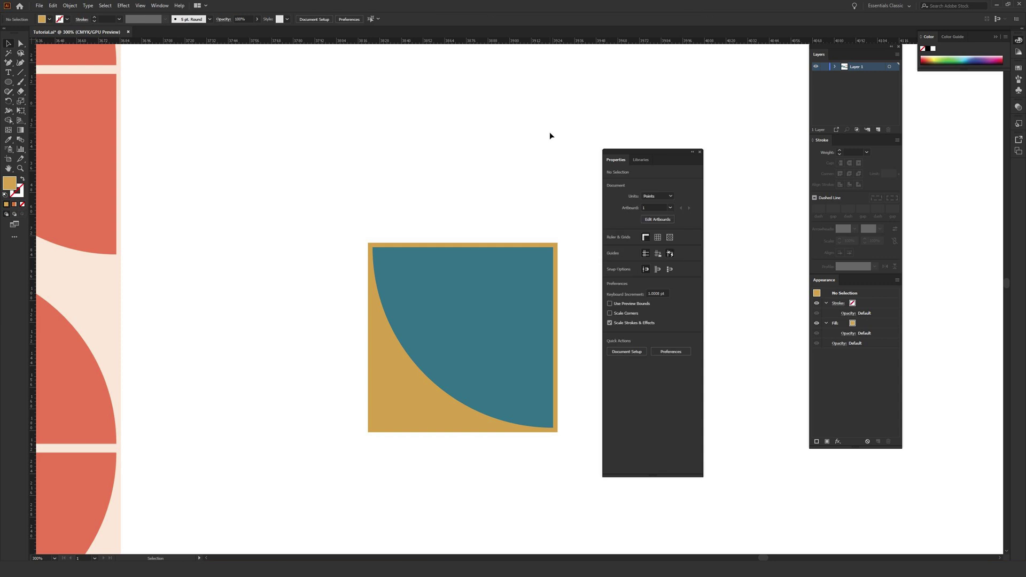
Step: Move the Properties panel away from the artwork and group the gold square with the teal quarter circle as one tile
mouse_move(643, 155)
left_mouse_down()
mouse_move(868, 175)
mouse_move(992, 74)
left_mouse_up()
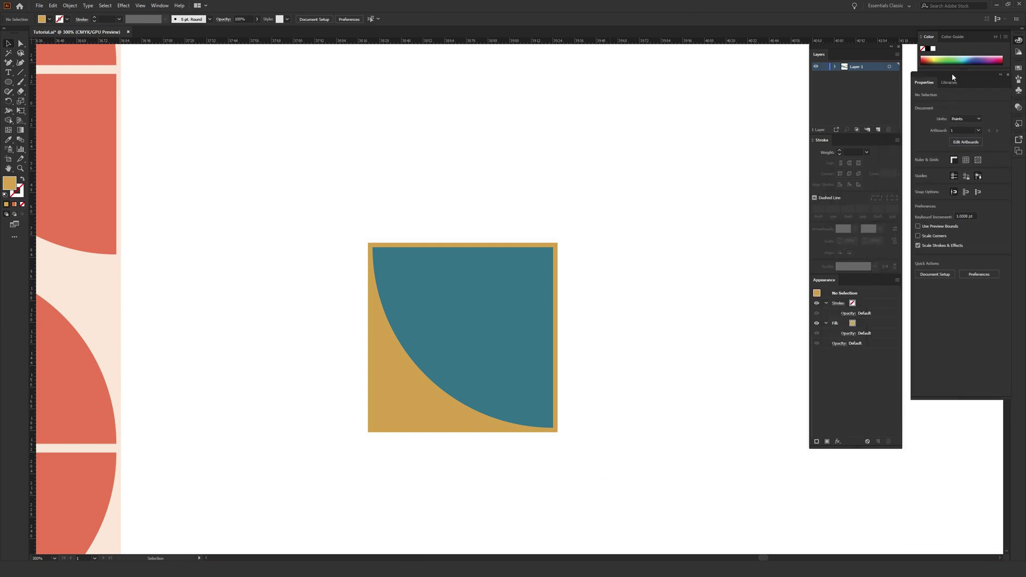
key("ctrl+a")
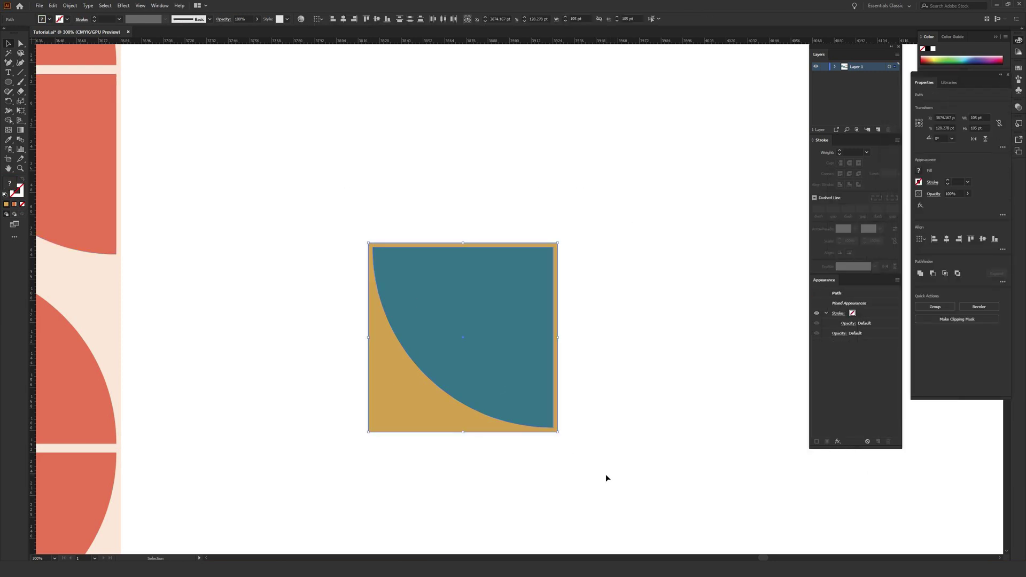
key("ctrl+minus")
left_click_drag(650, 397, 541, 396)
left_click(554, 336)
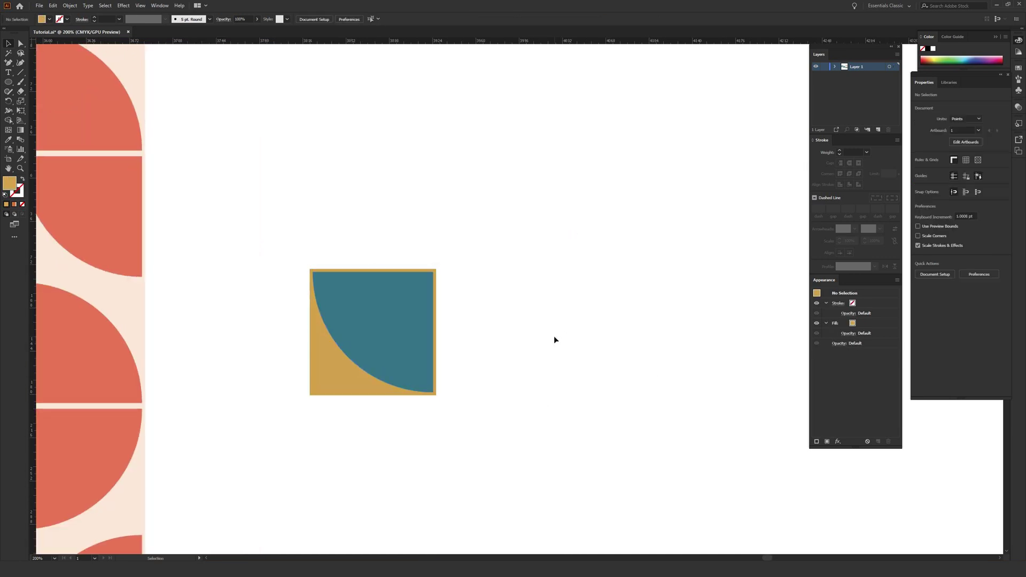
left_click_drag(264, 205, 517, 461)
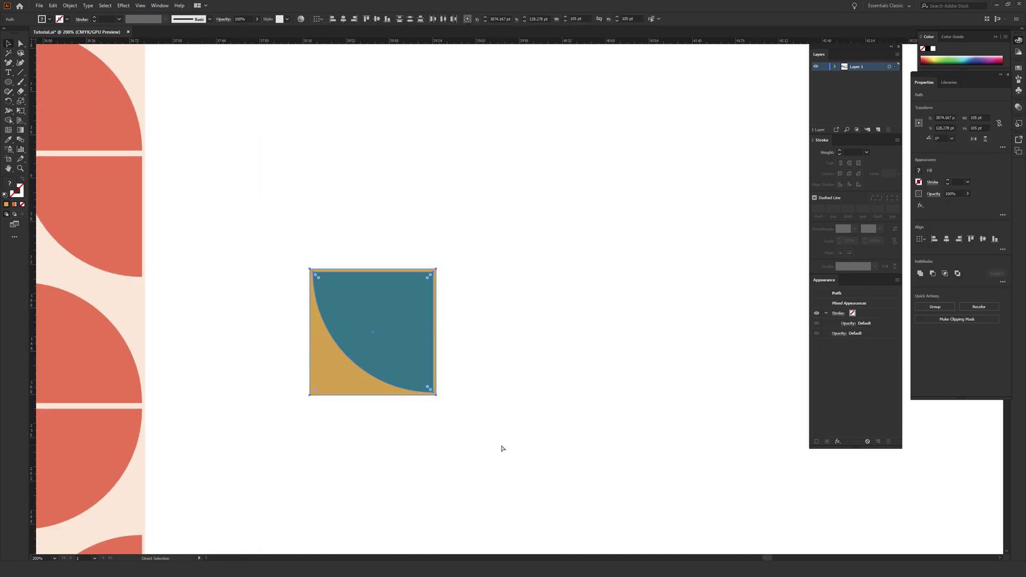
key("ctrl+g")
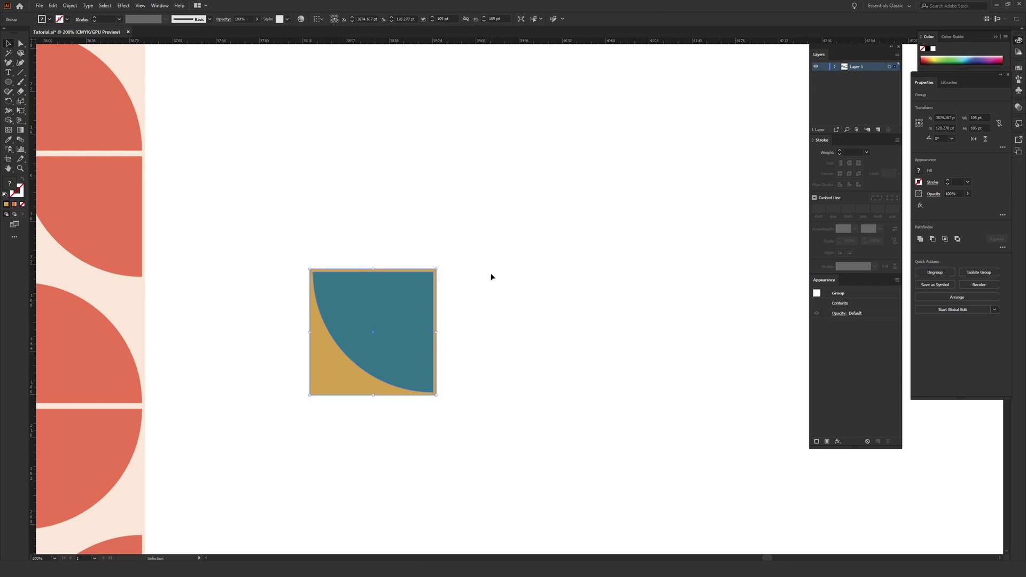
Step: Reposition the grouped tile and place a copy of it flush against its right edge, offset 105 pt horizontally
left_click_drag(396, 332, 456, 323)
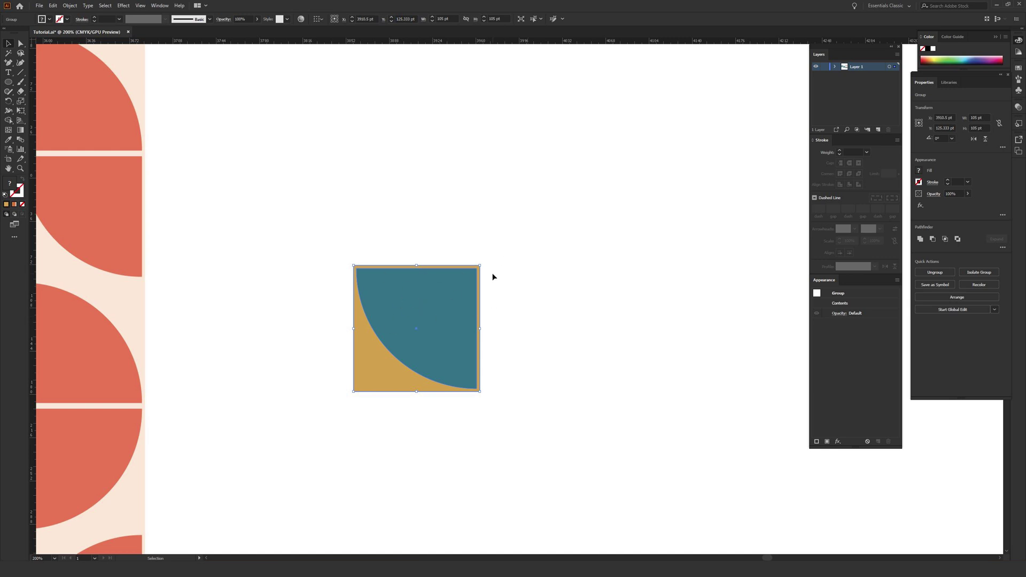
key("ctrl+z")
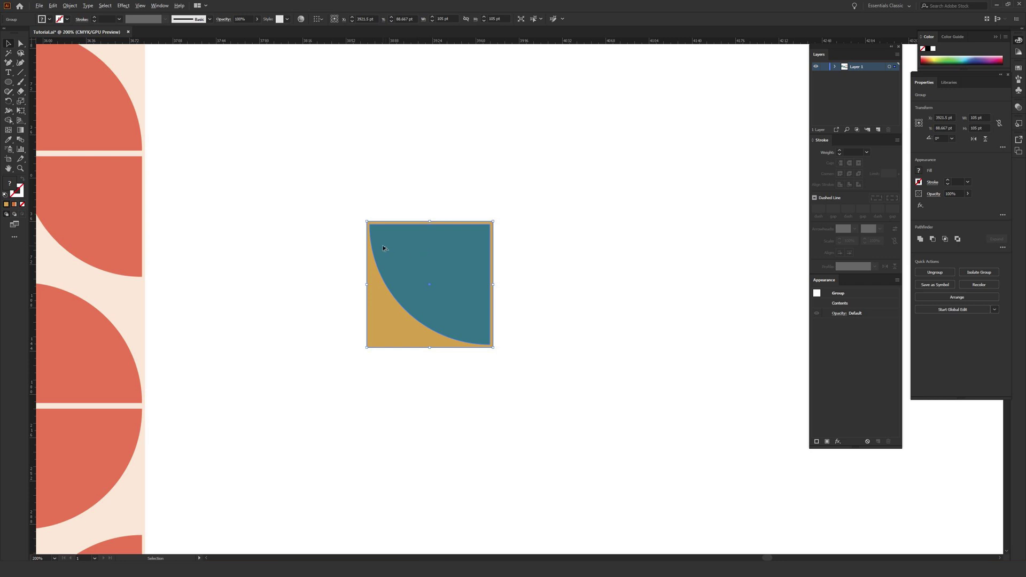
left_click_drag(379, 248, 504, 244)
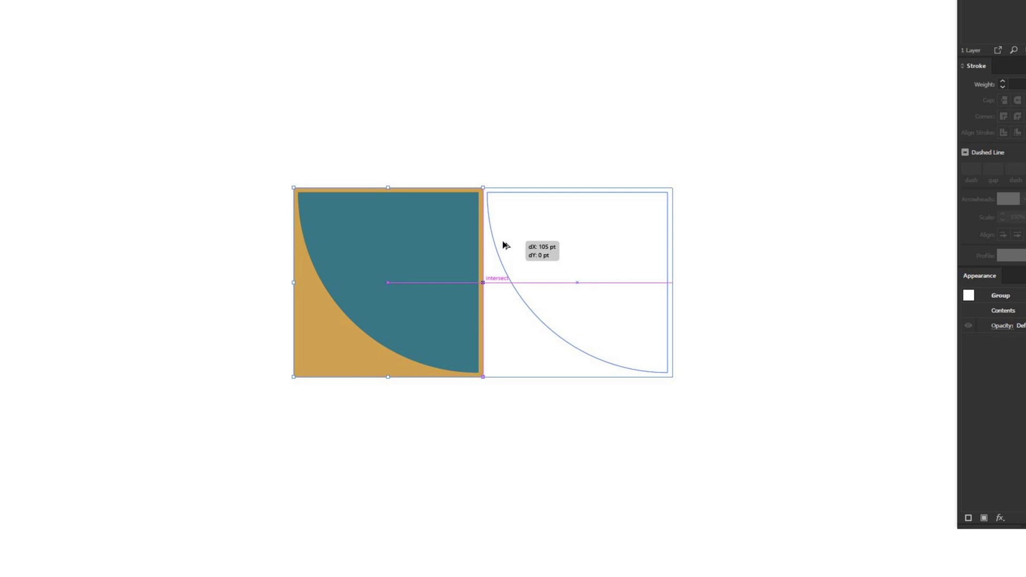
left_click_drag(503, 245, 503, 246)
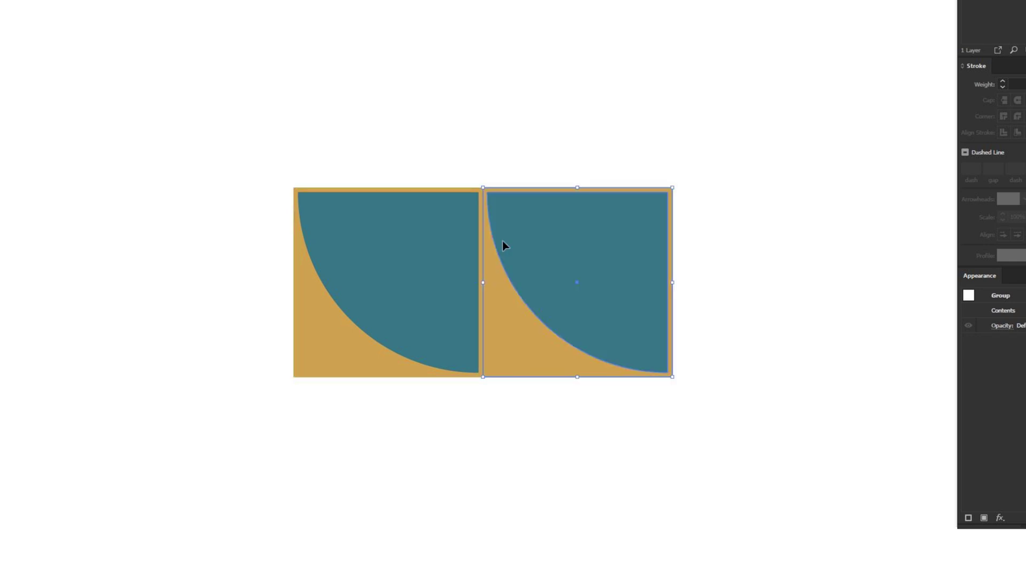
left_click(452, 126)
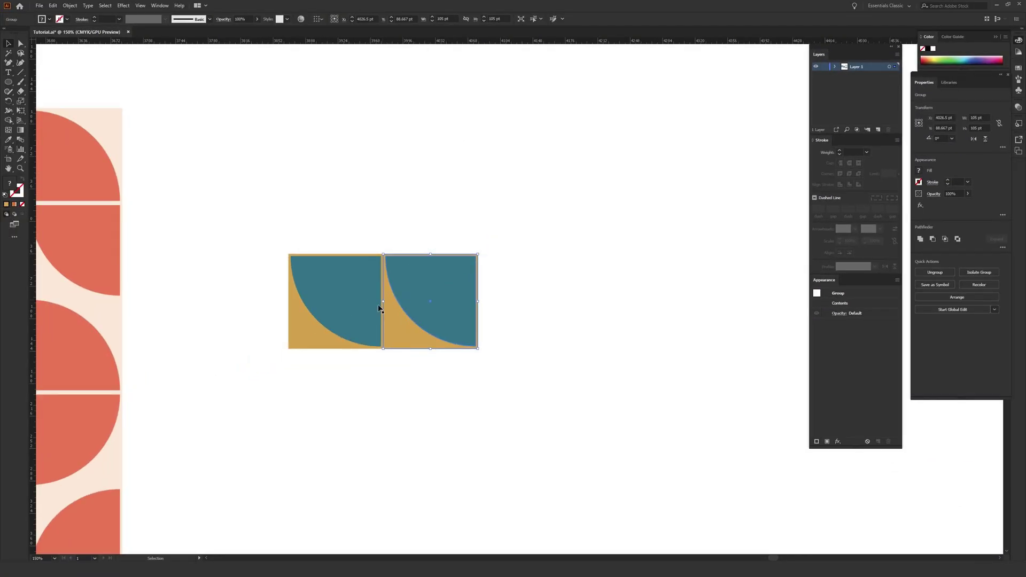
left_click(427, 219)
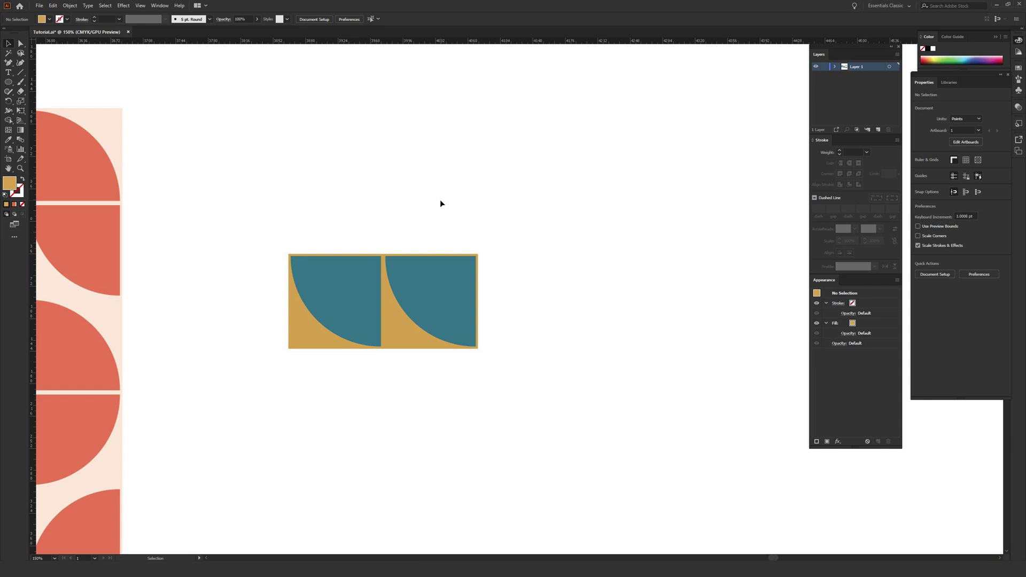
Step: Repeat the tile duplication four more times to make a horizontal row of six tiles
left_click(435, 284)
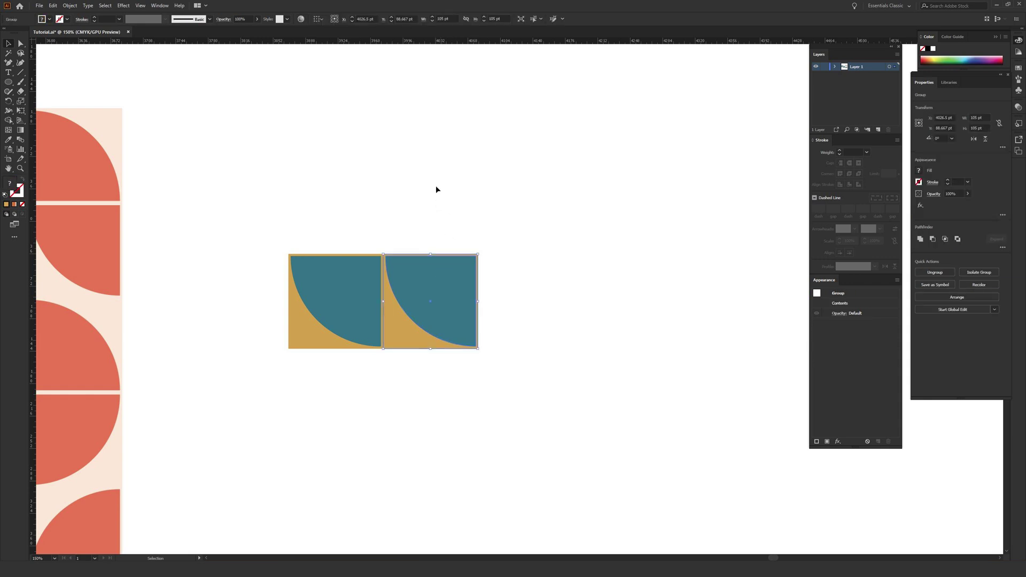
key("ctrl+d")
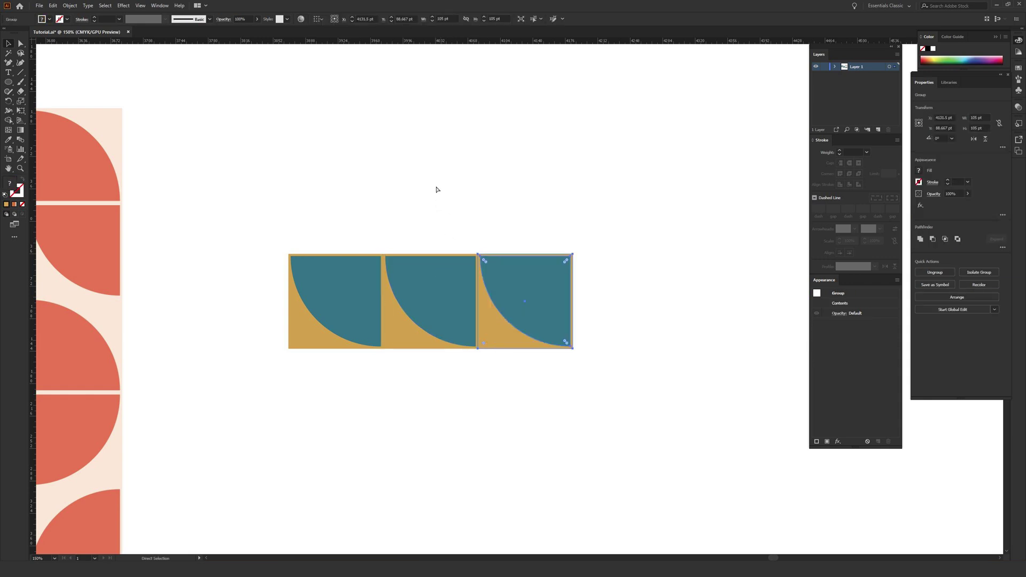
key("ctrl+d")
key("ctrl+d")
key("ctrl+d")
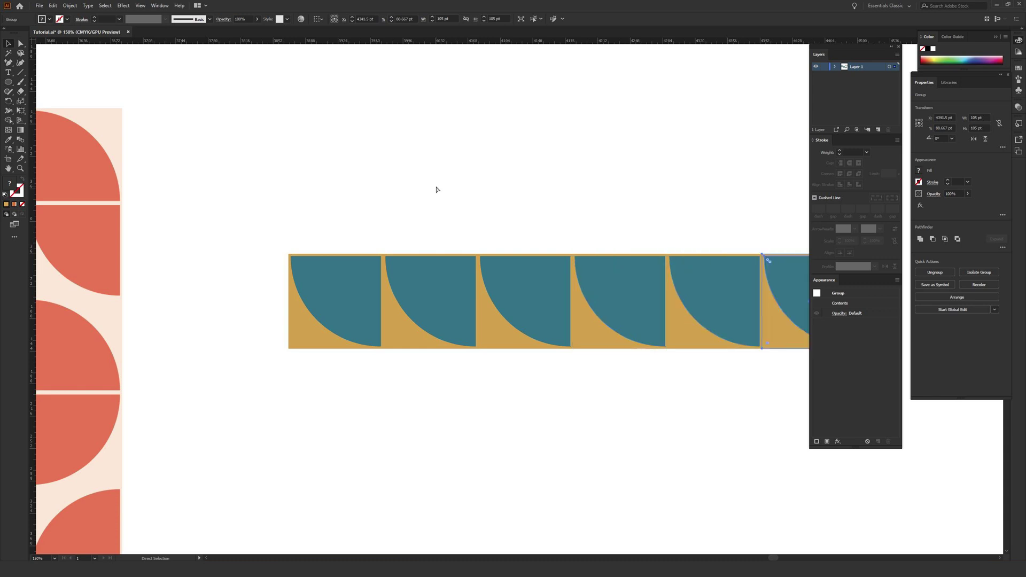
left_click_drag(524, 218, 458, 210)
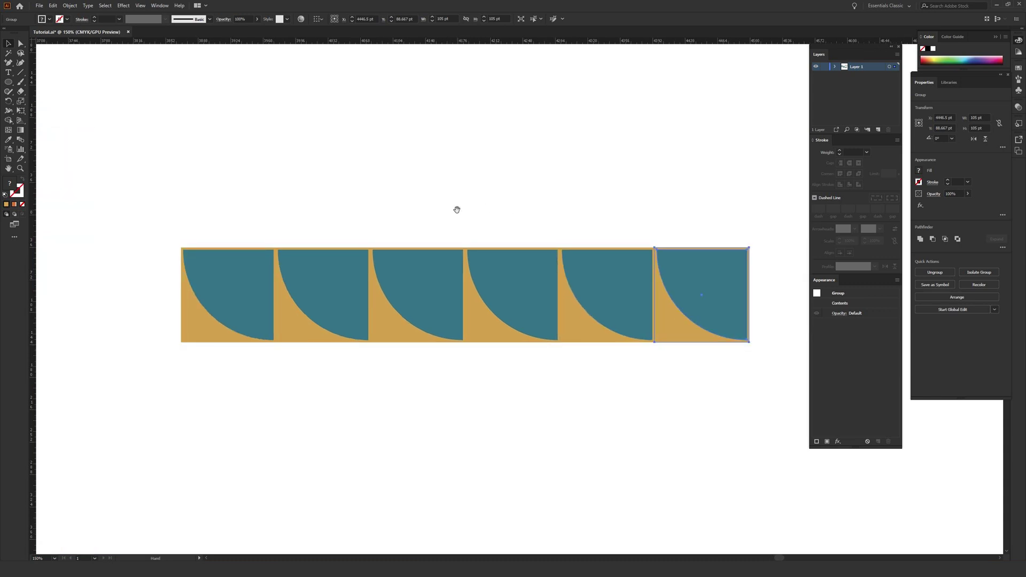
key("v")
left_click(637, 196)
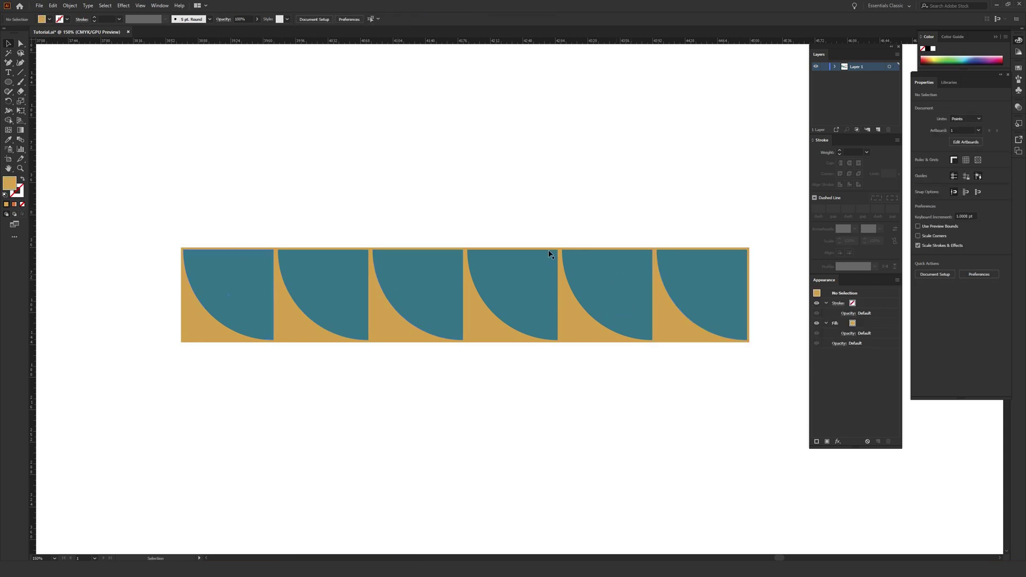
Step: Examine the seams between adjacent tiles in the row at high magnification
scroll(483, 200, "left", 5)
scroll(486, 204, "up", 8)
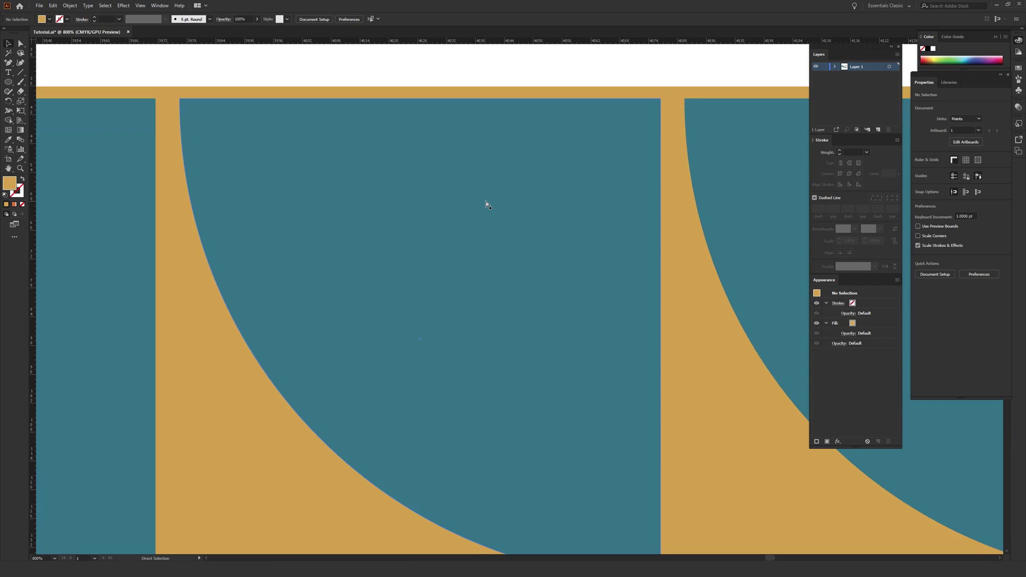
scroll(374, 224, "left", 3)
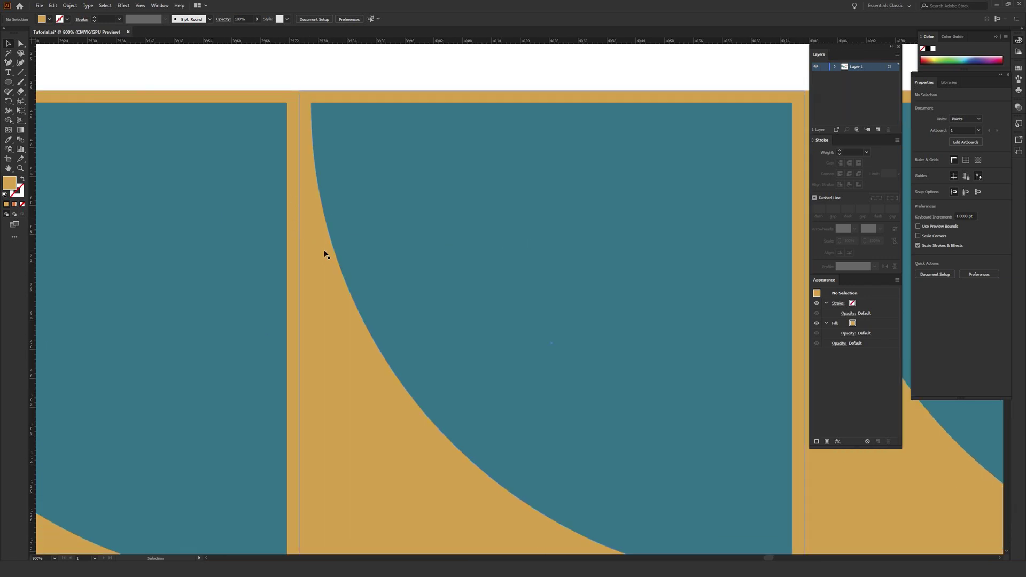
scroll(324, 254, "down", 8)
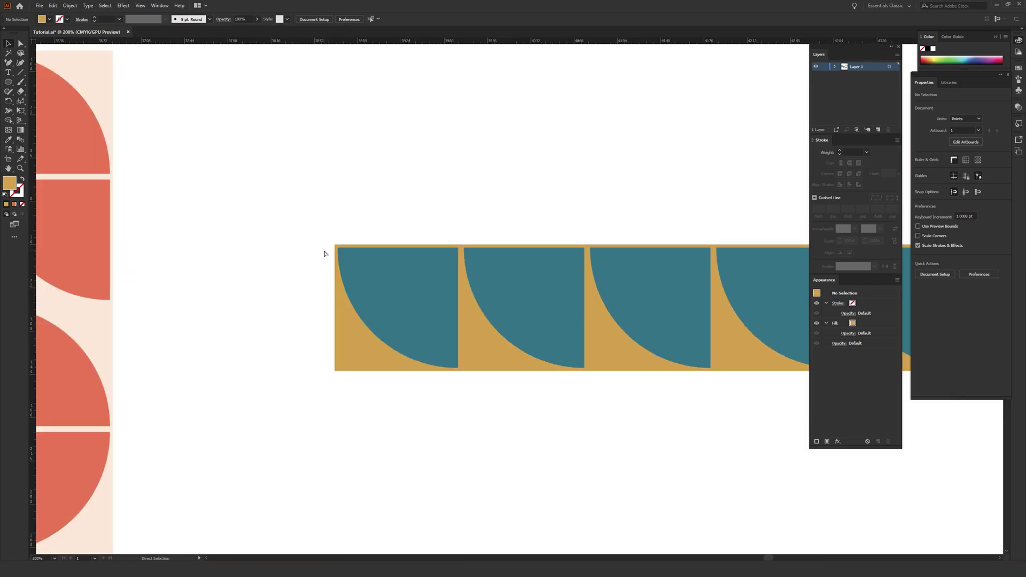
scroll(323, 250, "left", 3)
scroll(444, 219, "right", 3)
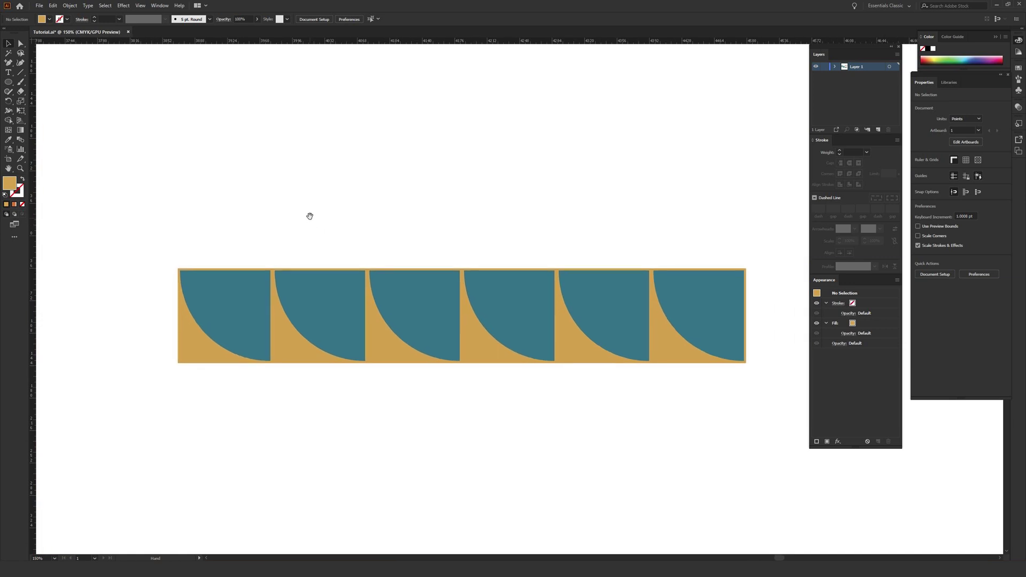
left_click_drag(310, 215, 320, 275)
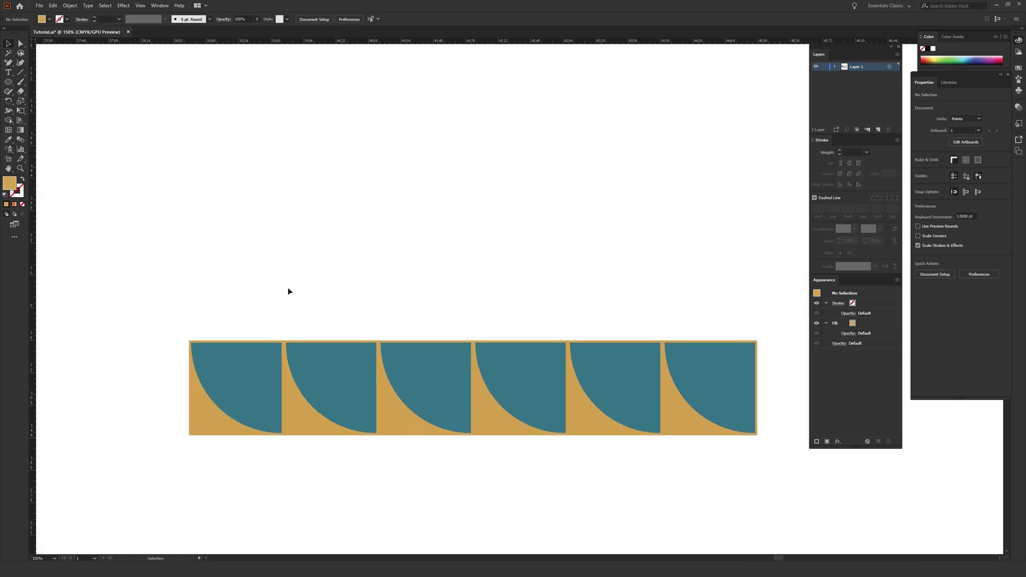
Step: Select all six tiles in the row and place a copy of them directly above, offset 105 pt vertically
left_click_drag(139, 271, 737, 475)
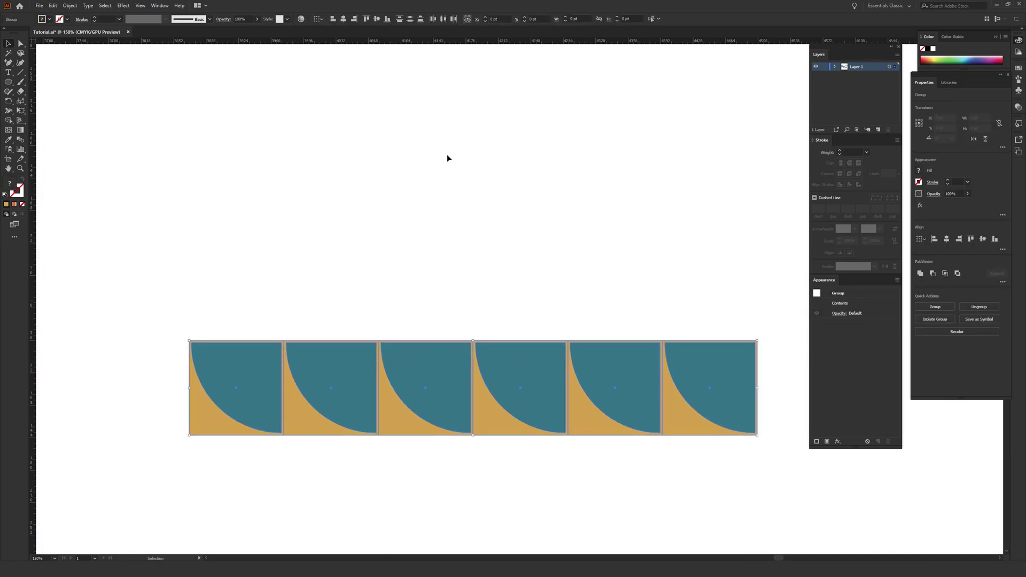
scroll(433, 350, "up", 4)
scroll(451, 103, "down", 6)
scroll(451, 103, "left", 1)
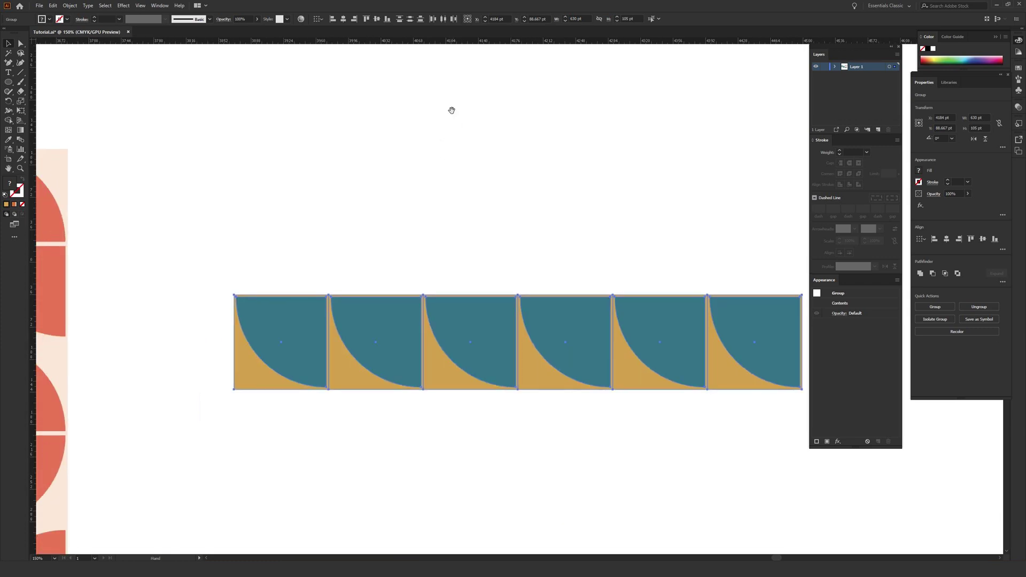
scroll(277, 229, "right", 3)
left_click_drag(120, 211, 778, 465)
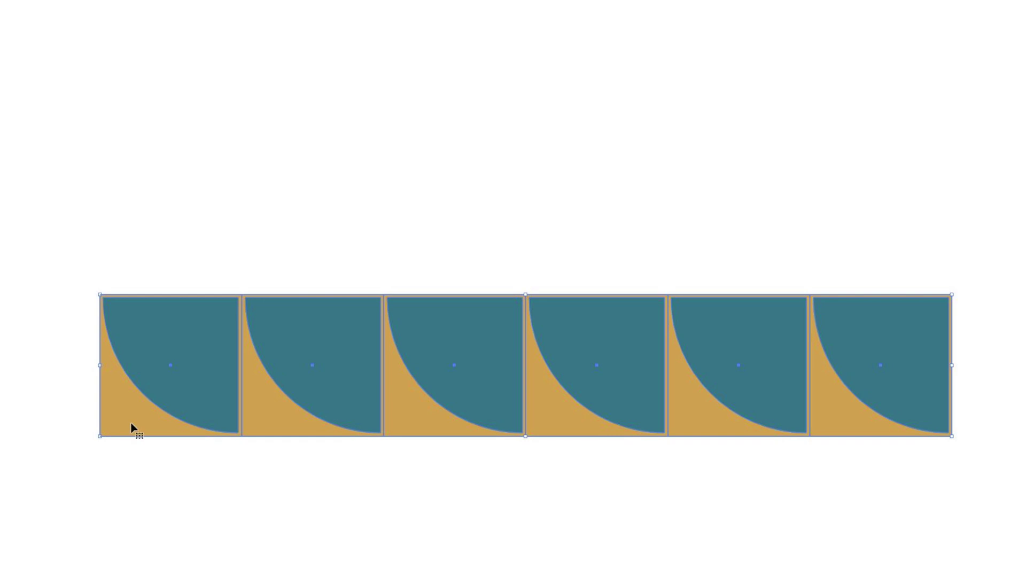
left_click_drag(132, 423, 164, 287)
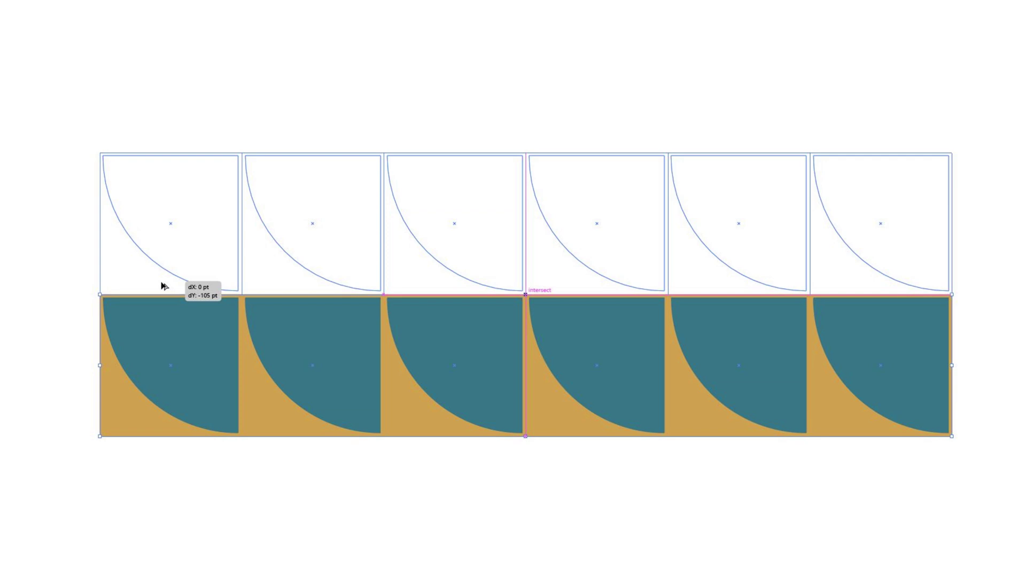
left_click_drag(164, 286, 163, 287)
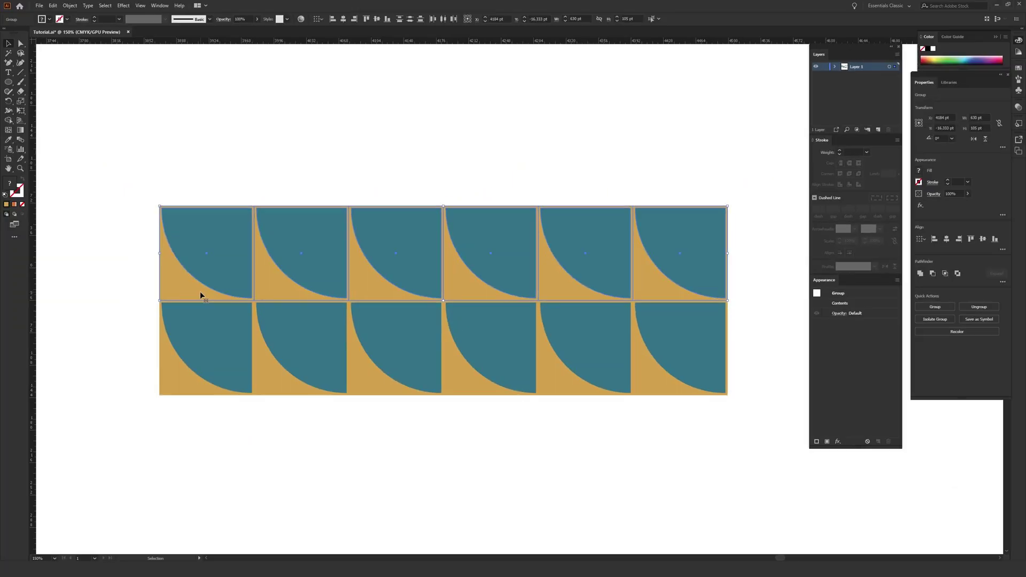
Step: Repeat the row duplication four more times to complete a six-by-six grid of tiles
scroll(235, 320, "up", 3)
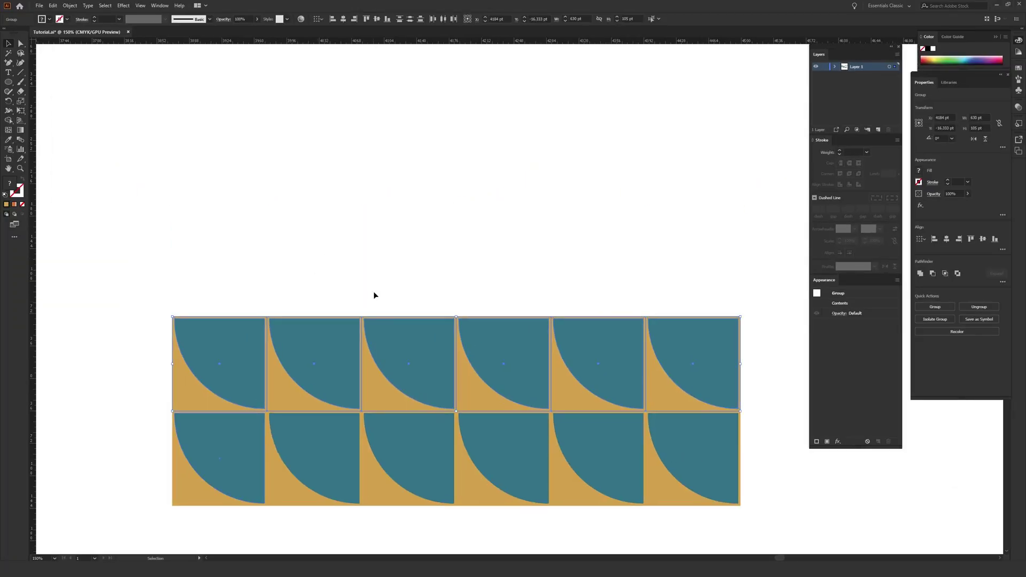
key("ctrl+d")
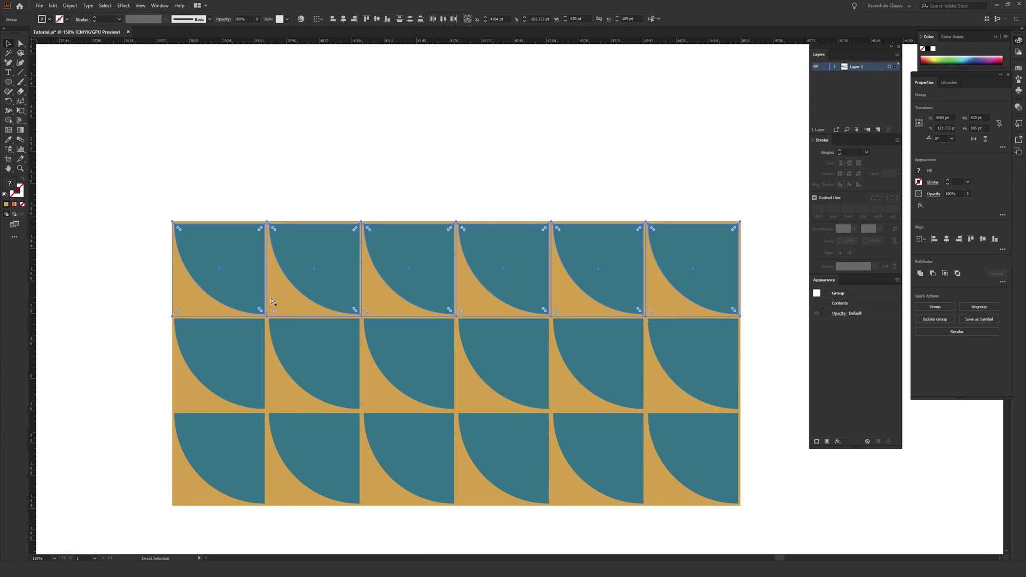
key("ctrl+d")
key("ctrl+d")
key("ctrl+d")
scroll(314, 338, "up", 2)
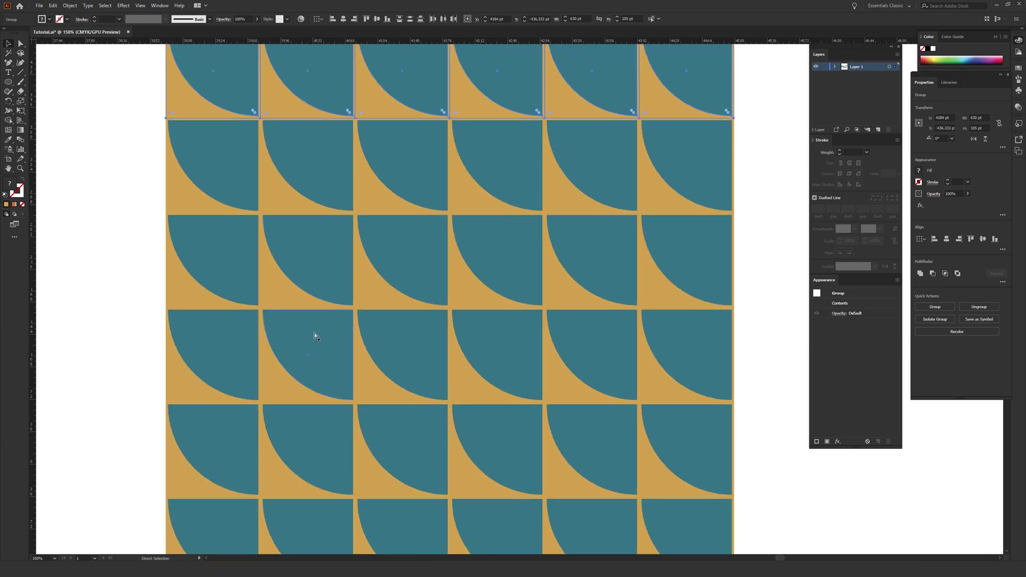
key("ctrl+minus")
left_click(313, 332)
left_click_drag(278, 406, 212, 252)
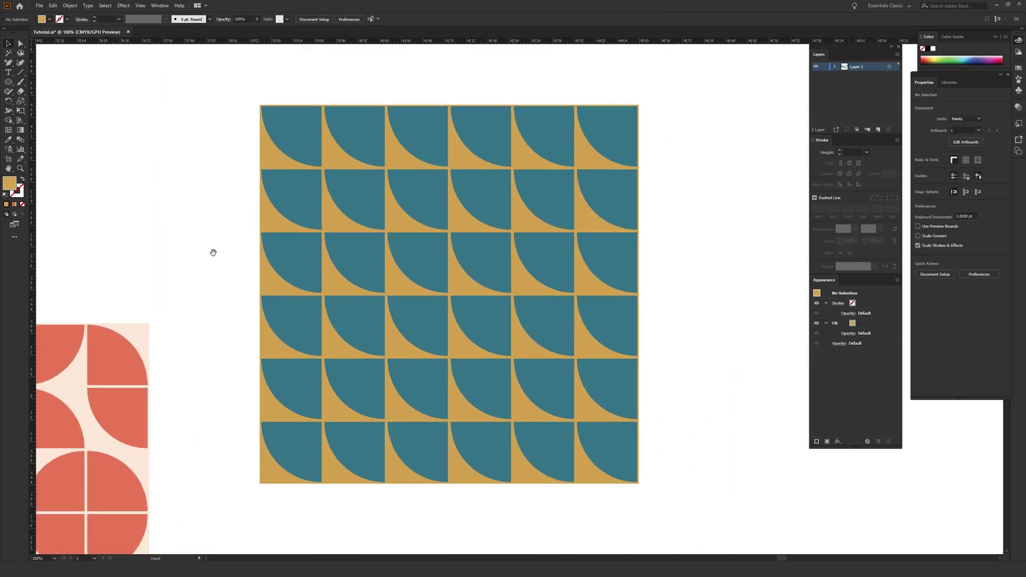
Step: Select the whole tile grid, shift it slightly to the right, and place a duplicate farther right and slightly lower
left_click_drag(684, 113, 268, 504)
left_click_drag(296, 458, 317, 461)
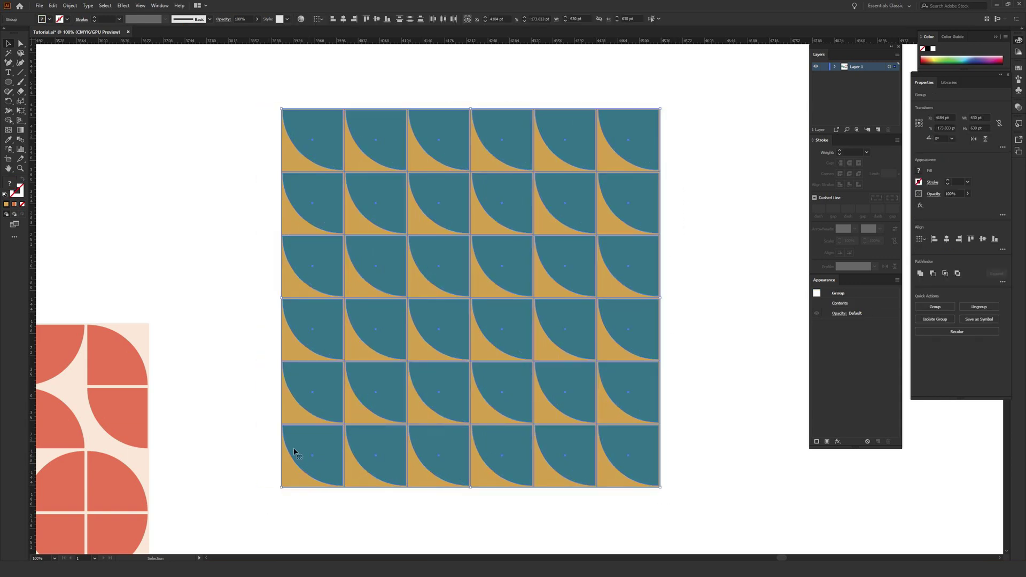
left_click(245, 350)
key("ctrl+minus")
left_click_drag(394, 158, 468, 388)
left_click_drag(276, 303, 542, 386)
left_click(572, 218)
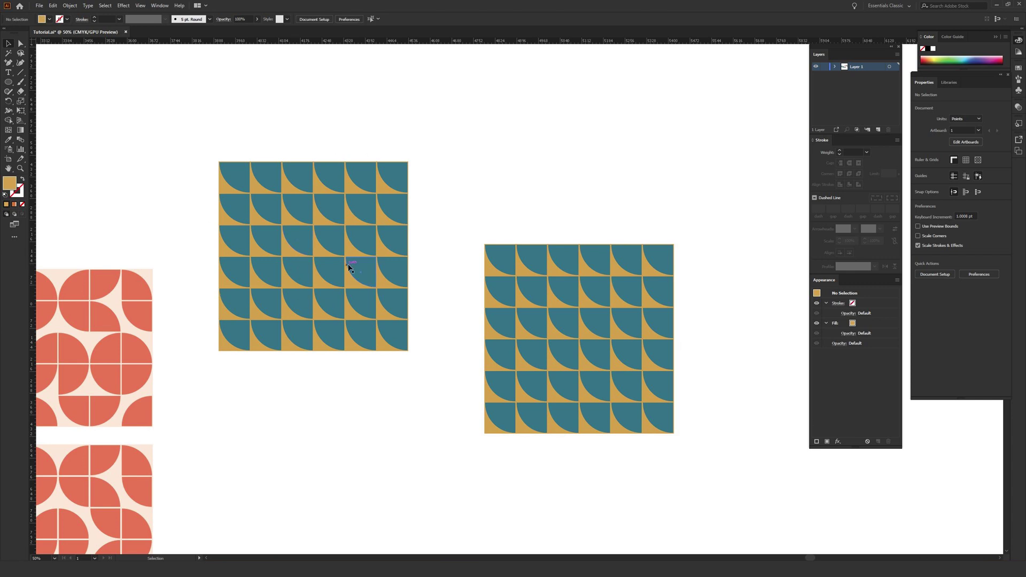
key("ctrl+1")
scroll(289, 262, "right", 3)
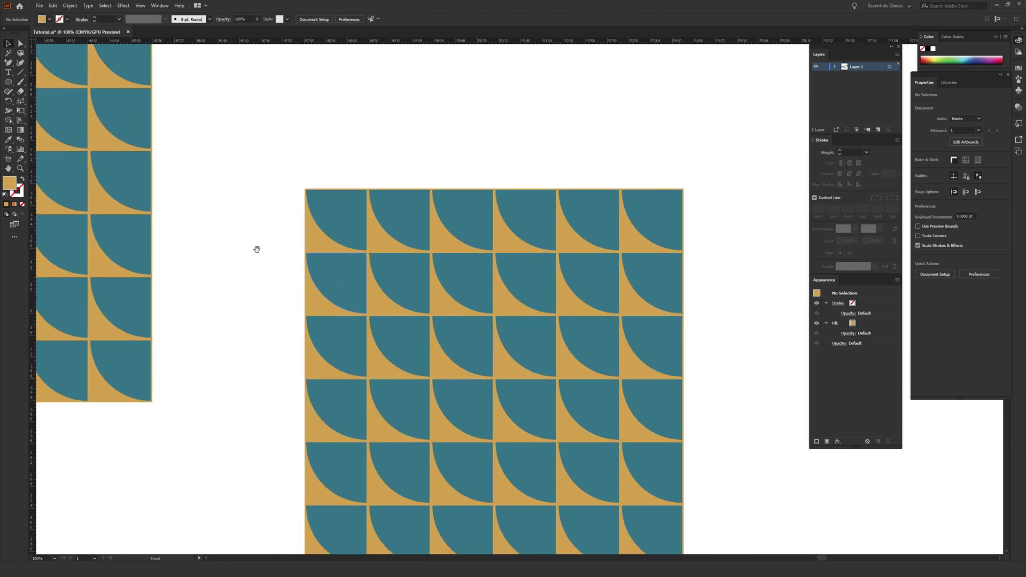
Step: Rotate the first tile in the top row of the duplicated grid 90° clockwise
left_click(333, 223)
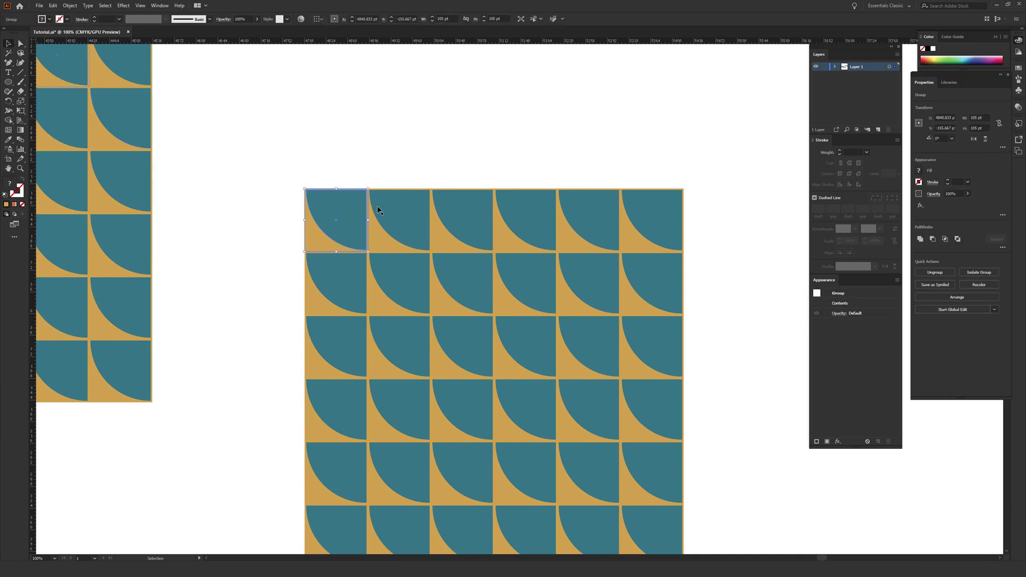
key("a")
key("ctrl+equal")
key("ctrl+equal")
key("ctrl+equal")
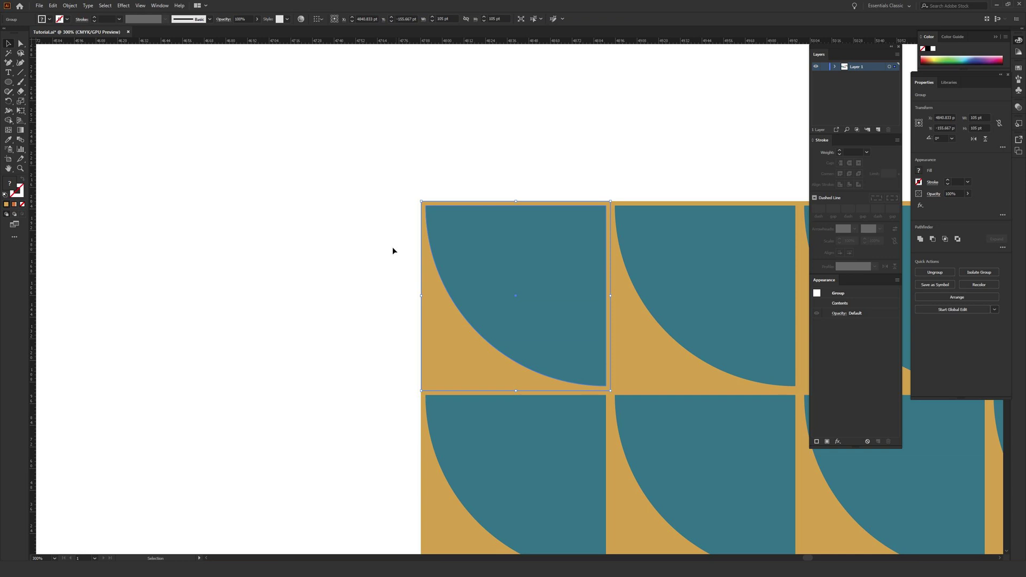
left_click_drag(392, 247, 278, 240)
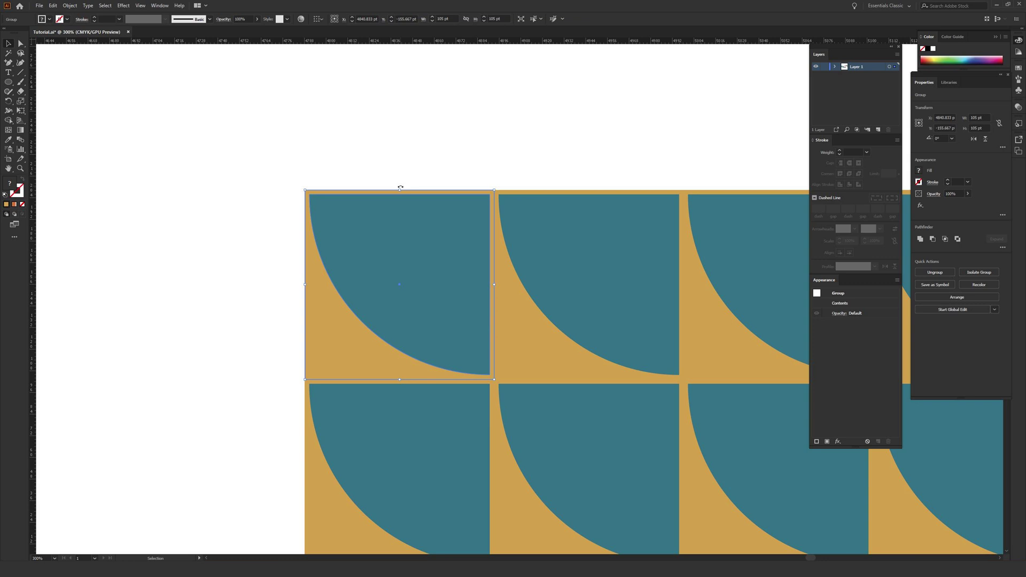
left_click_drag(400, 187, 515, 266)
left_click(547, 140)
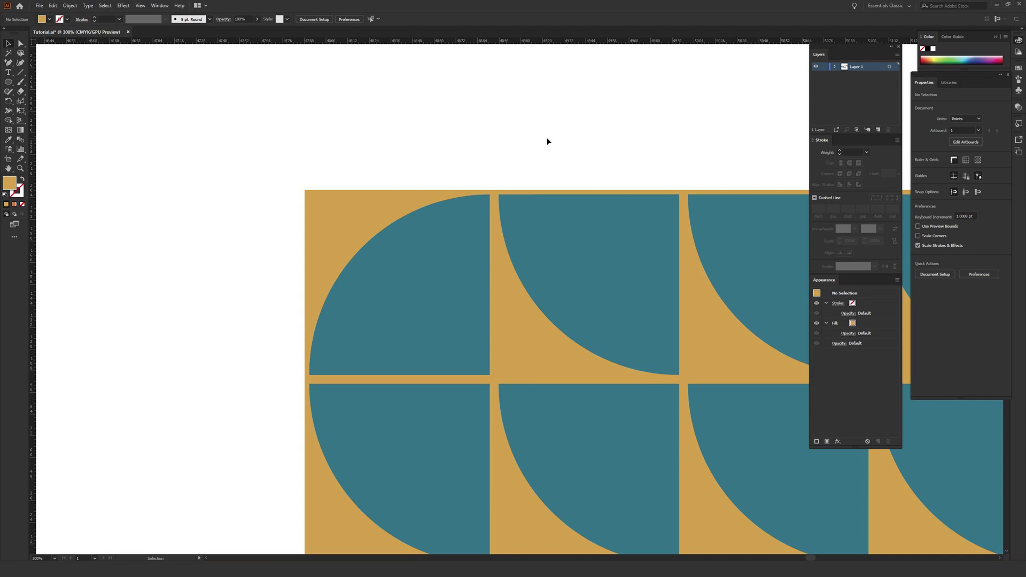
Step: Rotate the second tile in the top row of the duplicated grid 180°
key("ctrl+minus")
key("ctrl+minus")
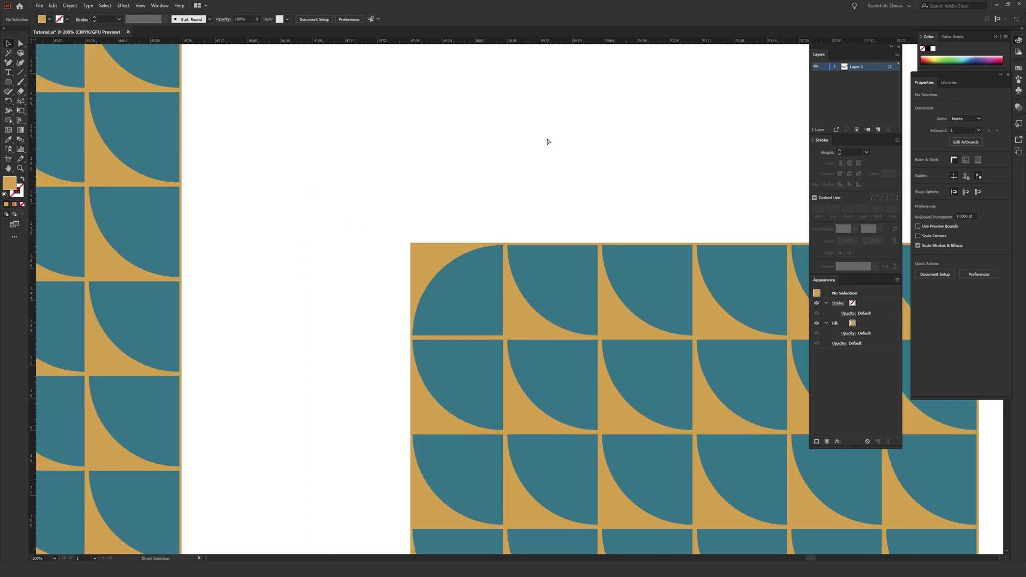
left_click_drag(545, 160, 385, 147)
left_click(385, 238)
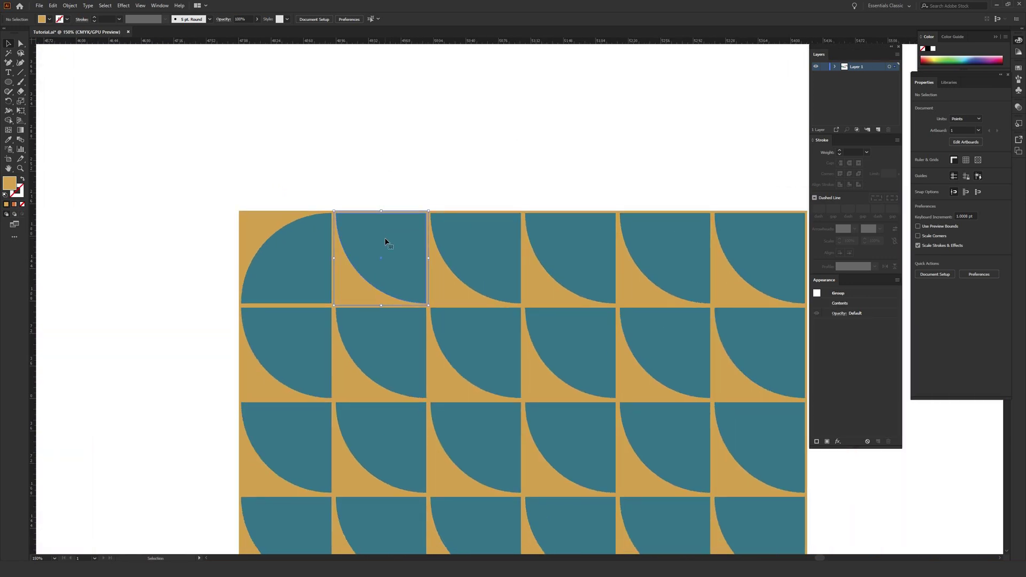
key("r")
left_click_drag(332, 254, 383, 333)
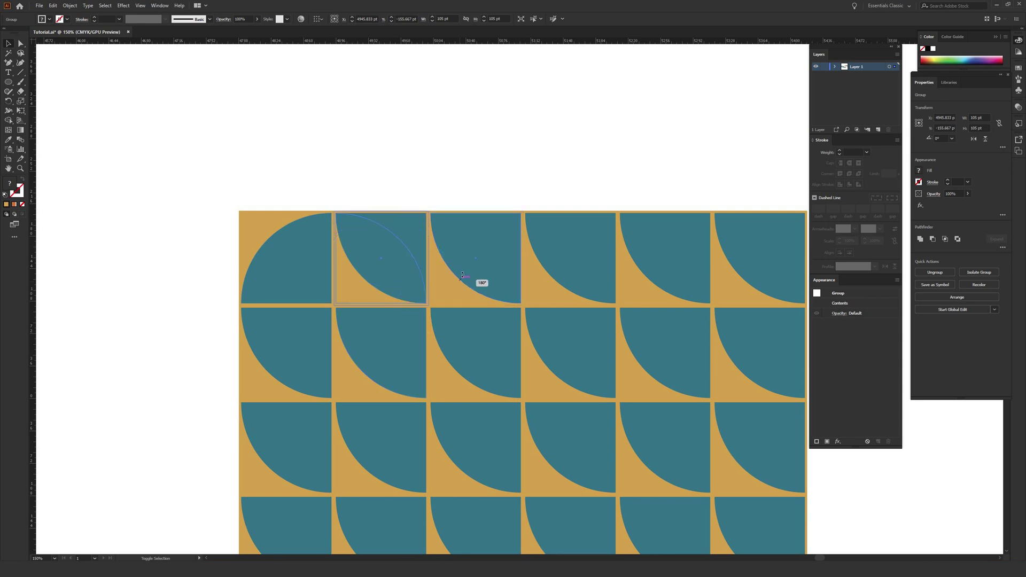
key("v")
left_click(431, 181)
Step: Rotate the third tile in the second row 90° counterclockwise and the third tile in the top row 90° clockwise
left_click(473, 334)
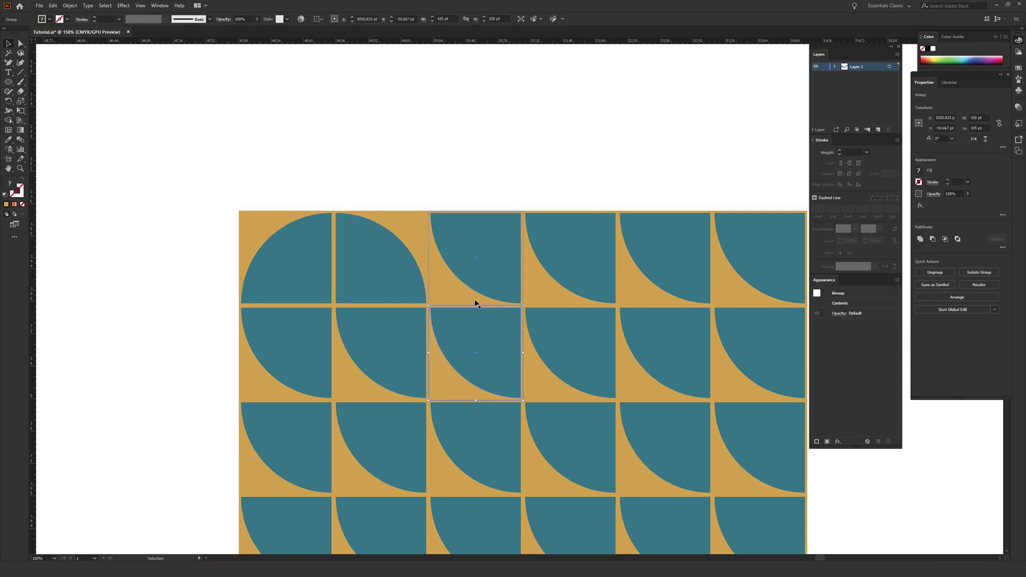
left_click_drag(454, 310, 568, 231)
key("r")
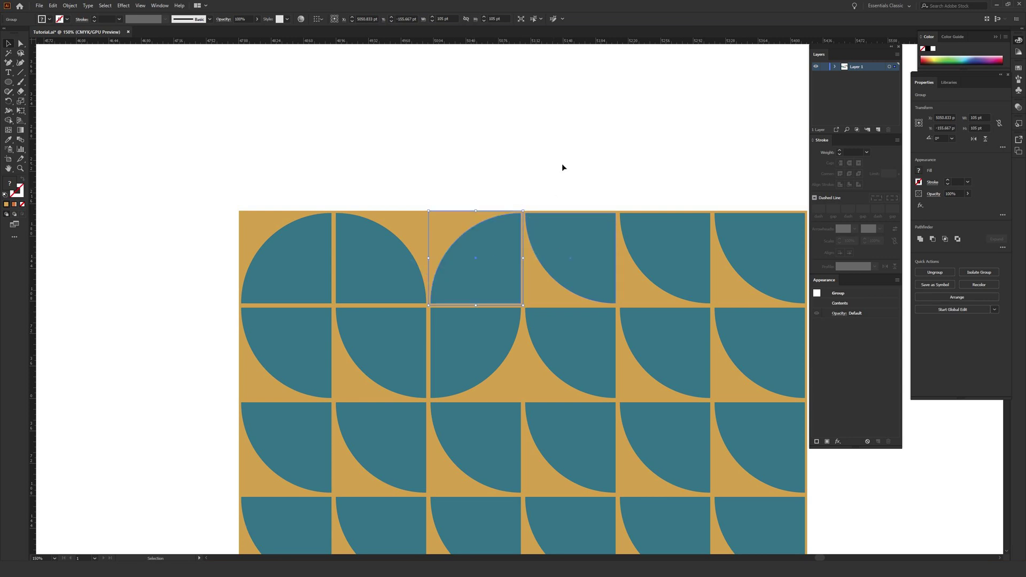
key("v")
left_click(562, 164)
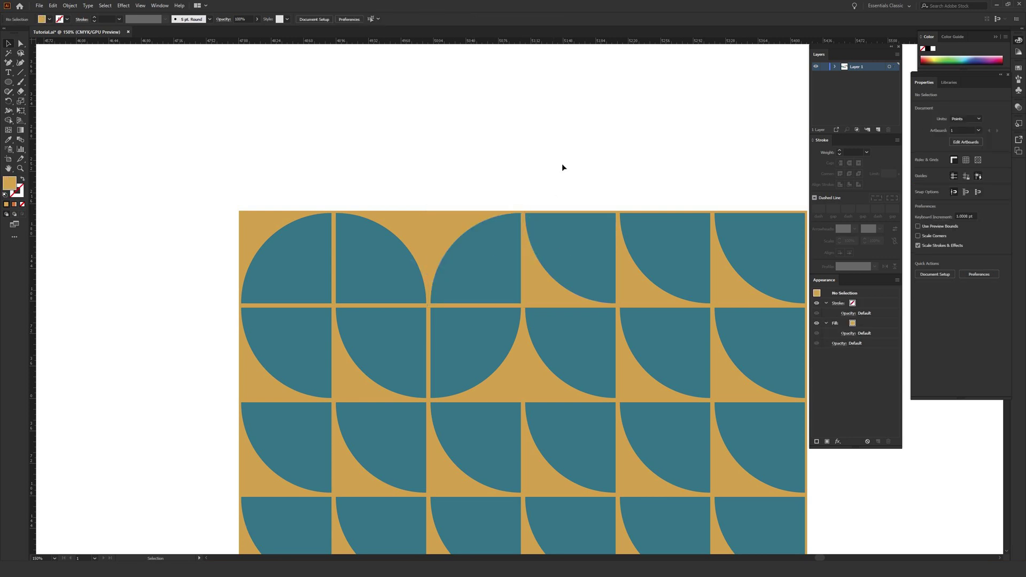
Step: Rotate the fourth tile in the top row 180° and the fifth tile in the second row 90° counterclockwise
left_click(556, 248)
key("r")
left_click_drag(572, 207, 570, 325)
key("v")
left_click(662, 332)
key("r")
left_click_drag(662, 300, 611, 344)
key("v")
Step: Rotate the sixth tile in the top row 180° and the fifth tile in the top row 90° clockwise
left_click(667, 212)
key("r")
left_click_drag(665, 209, 623, 331)
left_click(627, 230)
key("r")
key("v")
left_click(315, 157)
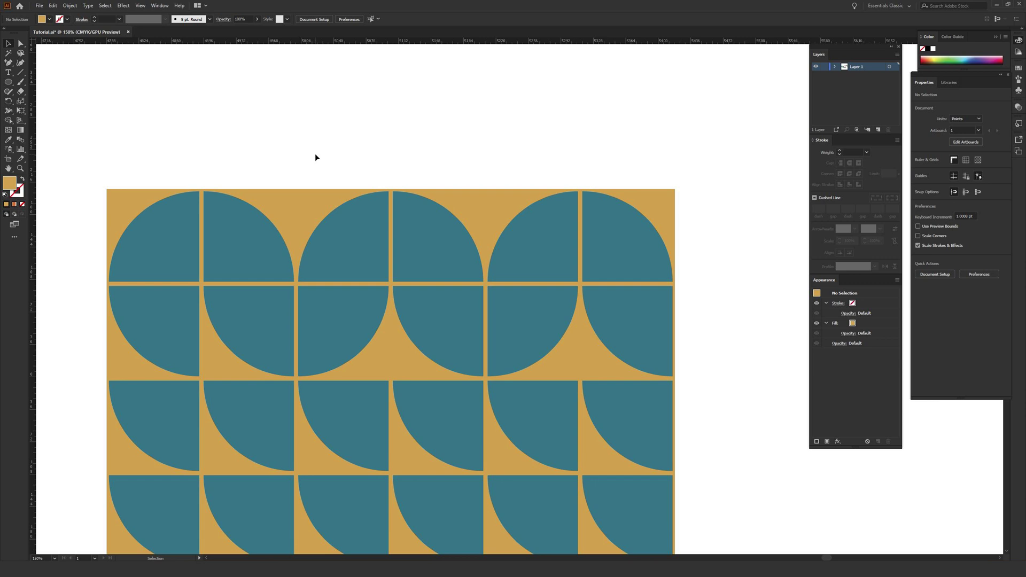
Step: Examine the finished sample patterns elsewhere on the canvas and return to the partly rotated grid at 100% zoom
key("ctrl+minus")
key("ctrl+minus")
left_click_drag(341, 179, 393, 143)
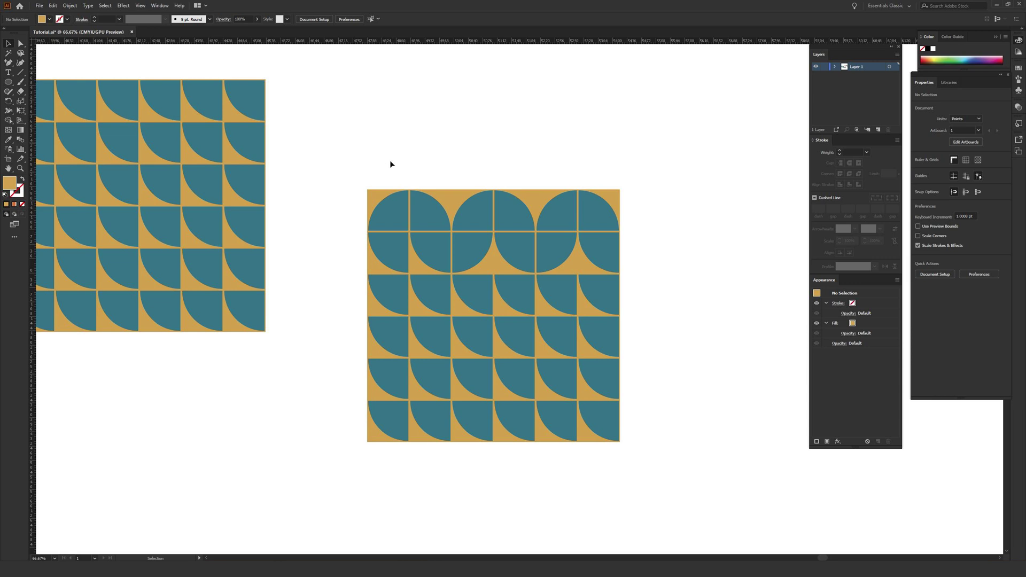
key("ctrl+minus")
left_click_drag(319, 238, 538, 222)
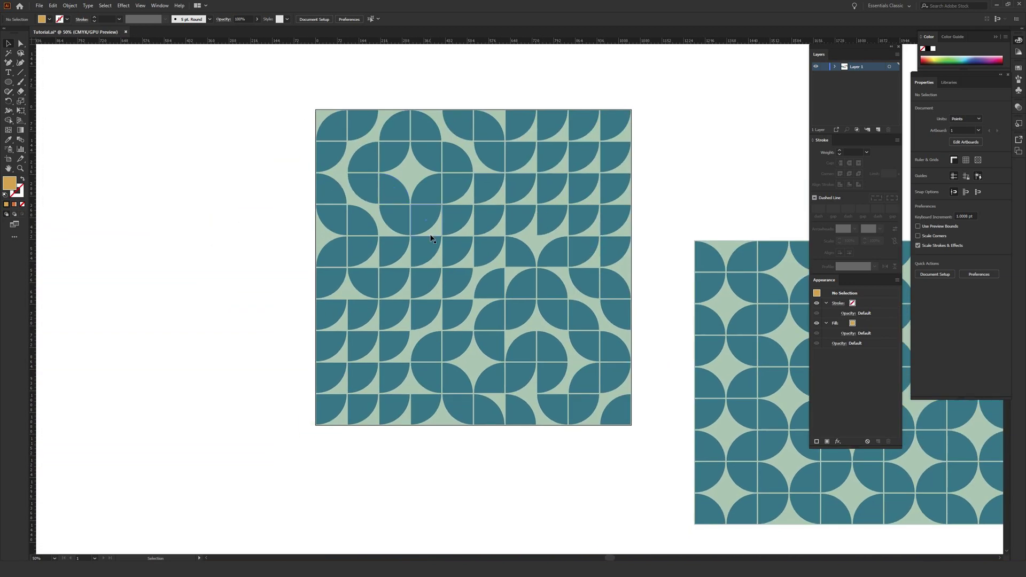
left_click_drag(533, 322, 72, 219)
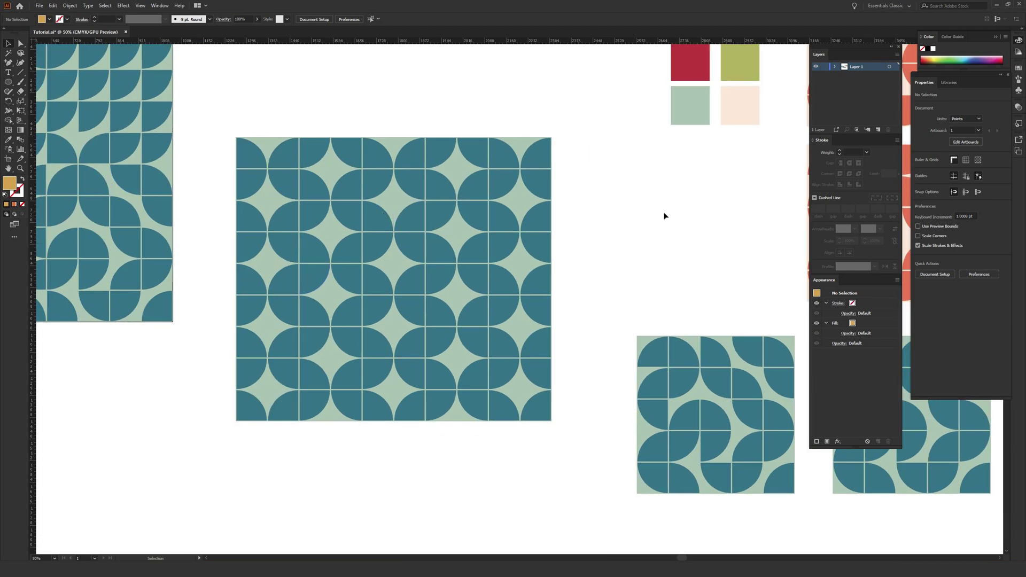
left_click_drag(689, 214, 259, 281)
left_click_drag(630, 215, 364, 423)
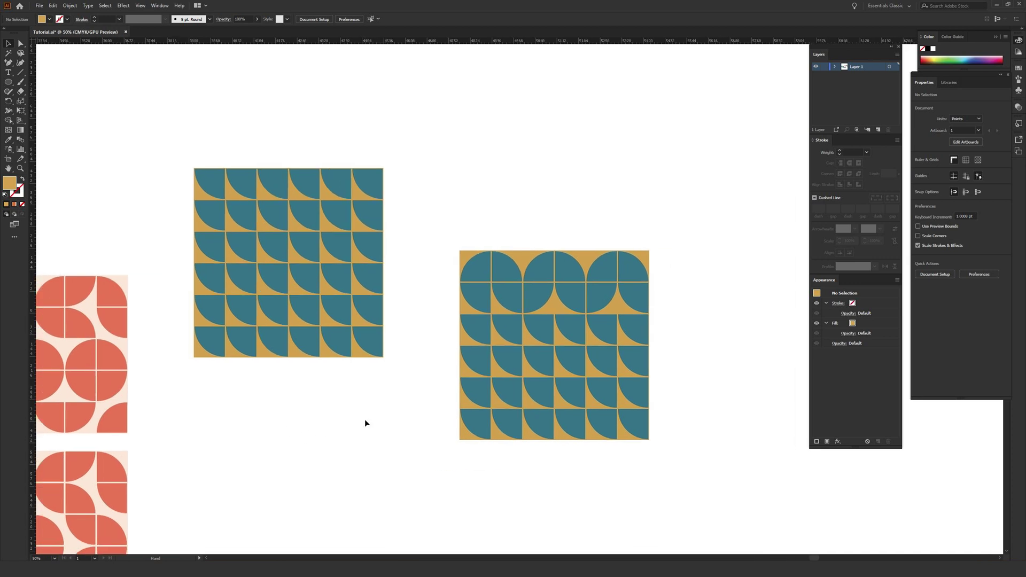
key("ctrl+1")
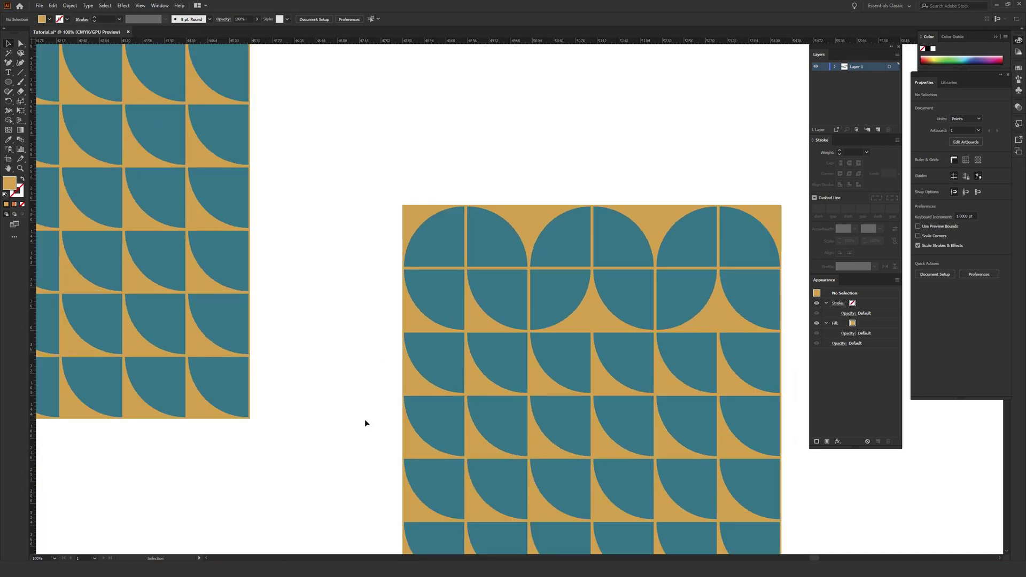
left_click(437, 231)
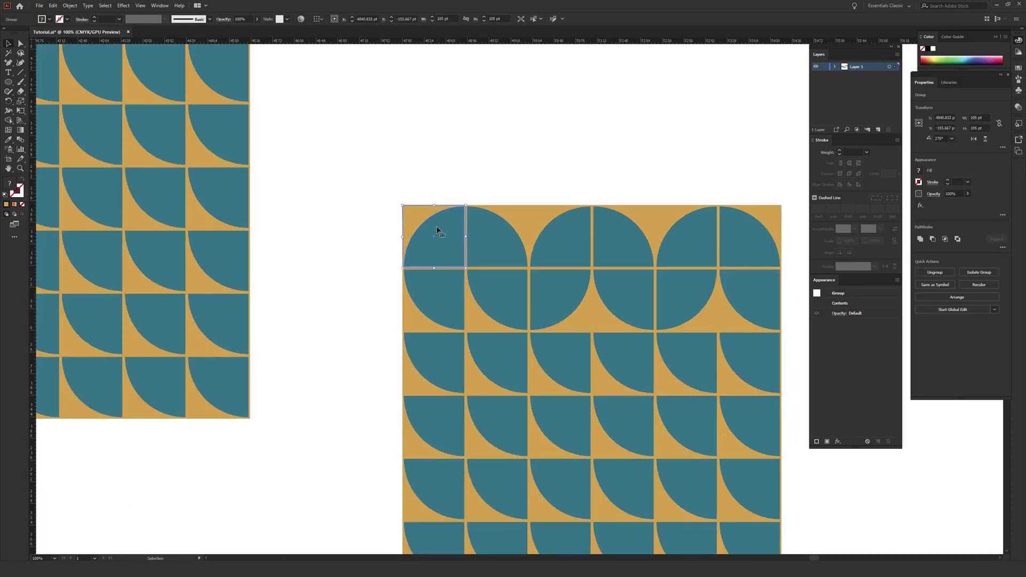
right_click(437, 231)
key("Escape")
left_click(460, 190)
Step: Select the quarter circle inside the first tile and extend the selection to all objects with the same fill and stroke
left_click(19, 44)
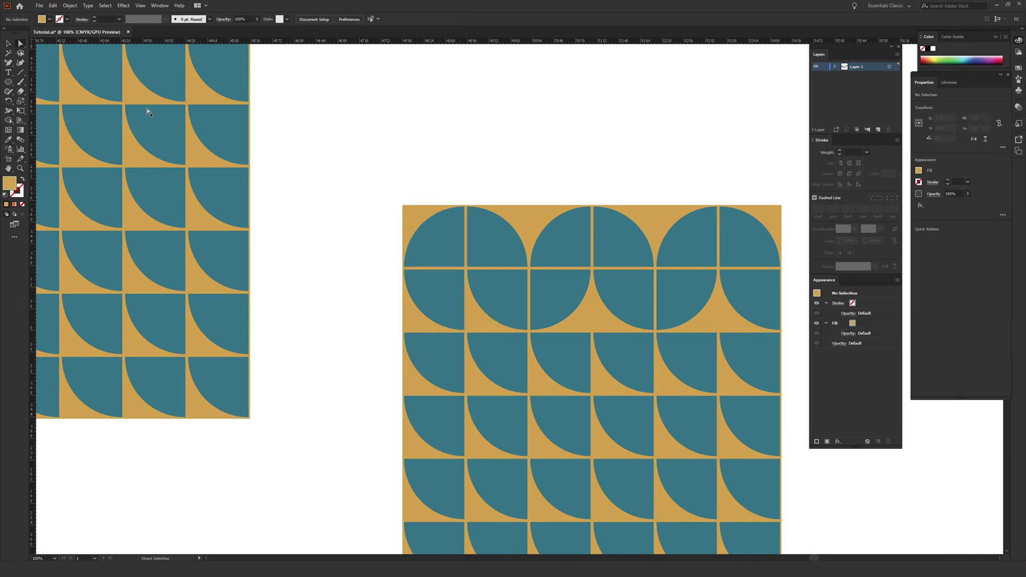
left_click(436, 254)
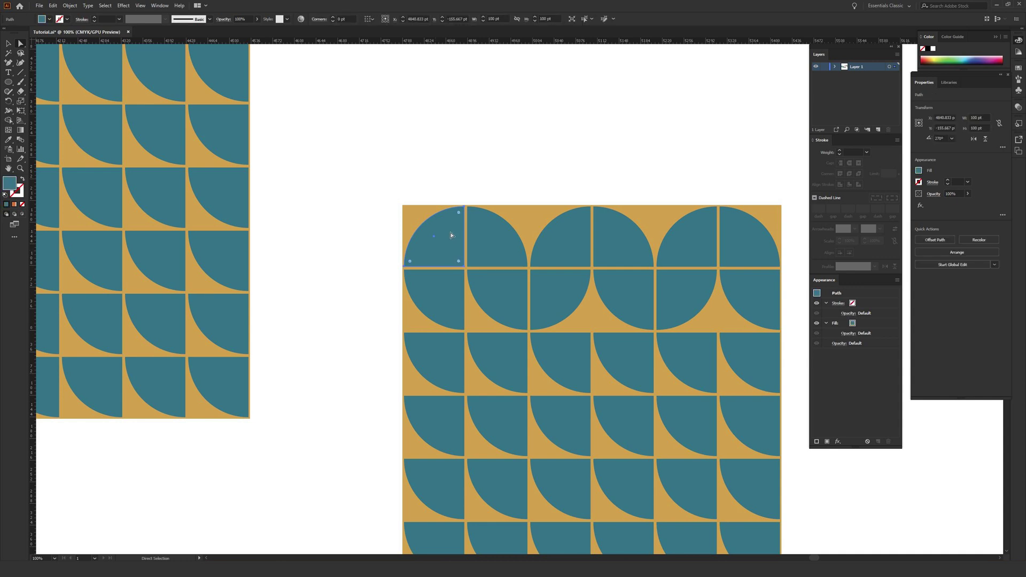
left_click(106, 6)
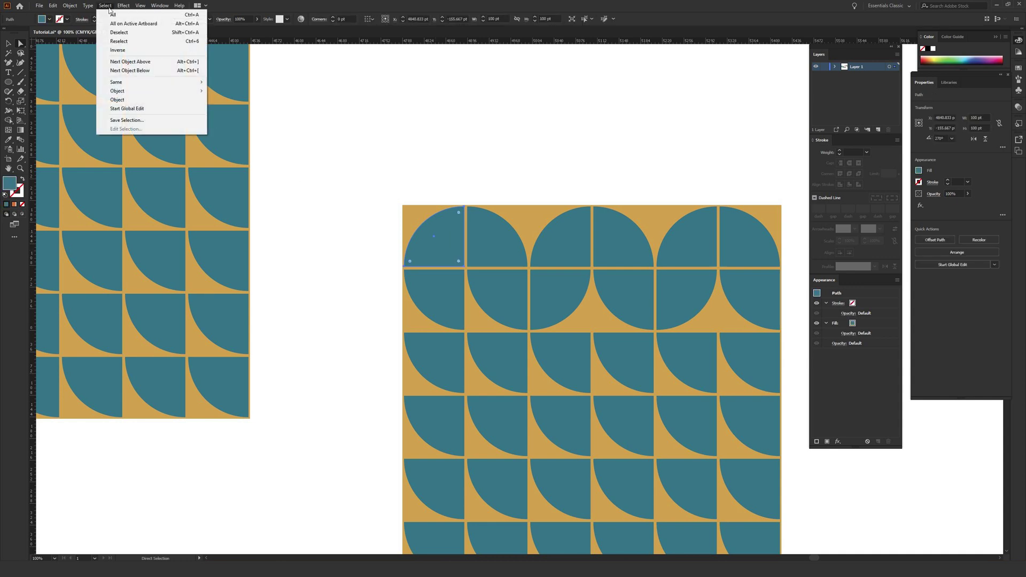
mouse_move(142, 81)
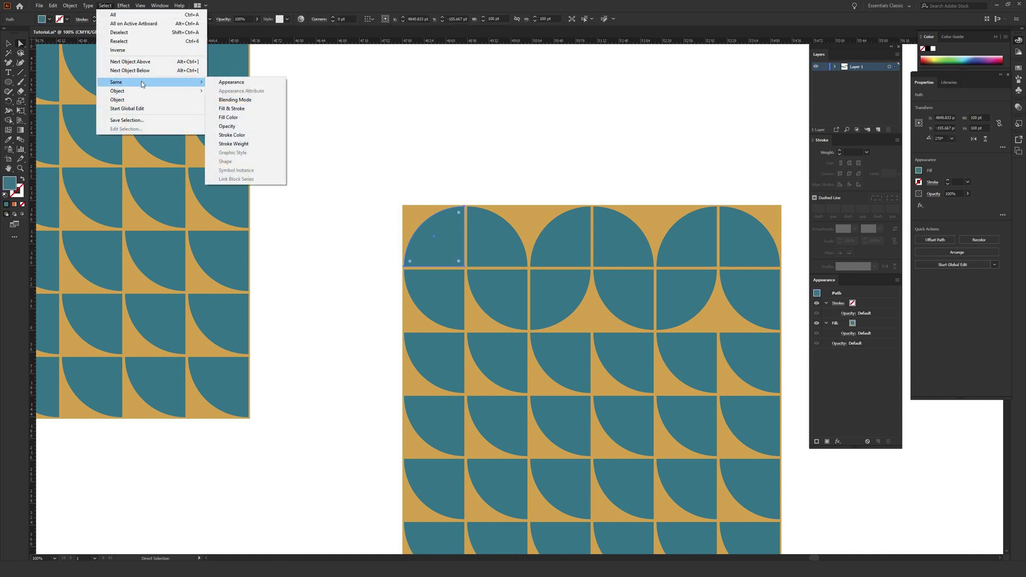
left_click(235, 109)
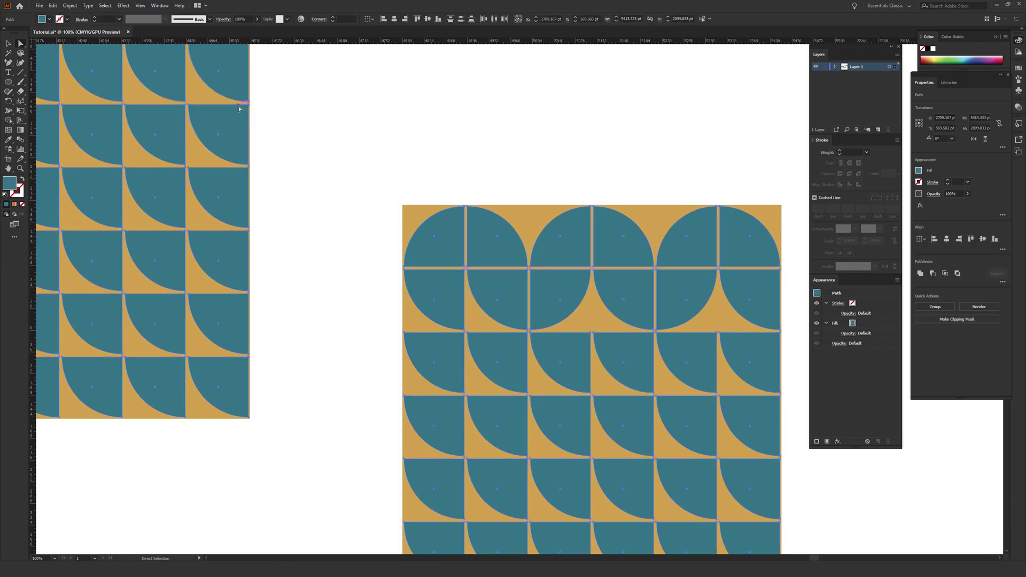
Step: Try a magenta fill (RGB 247, 11, 247) on all the selected teal shapes, and undo the color change
key("ctrl+minus")
key("ctrl+minus")
key("ctrl+minus")
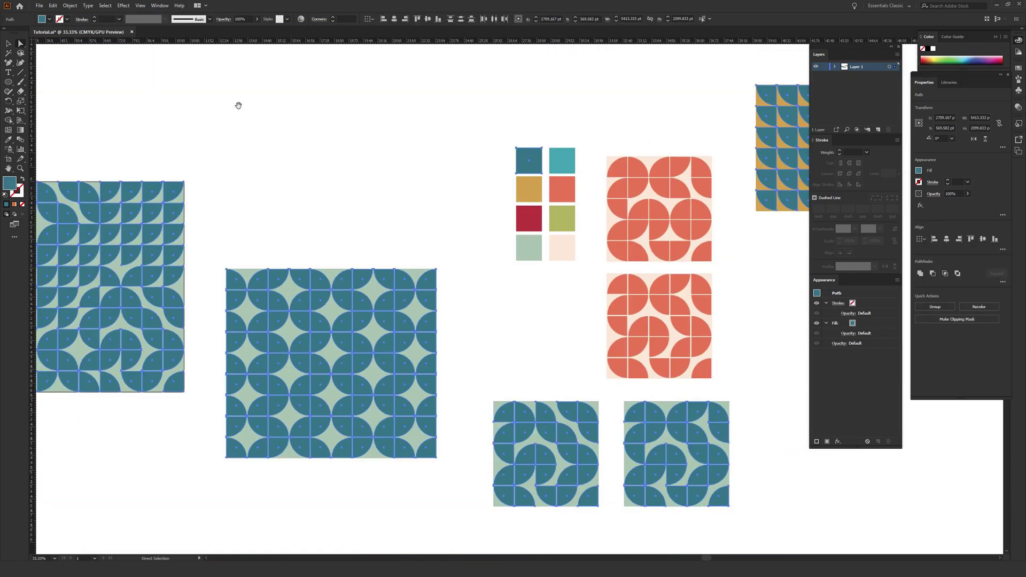
left_click_drag(399, 190, 294, 163)
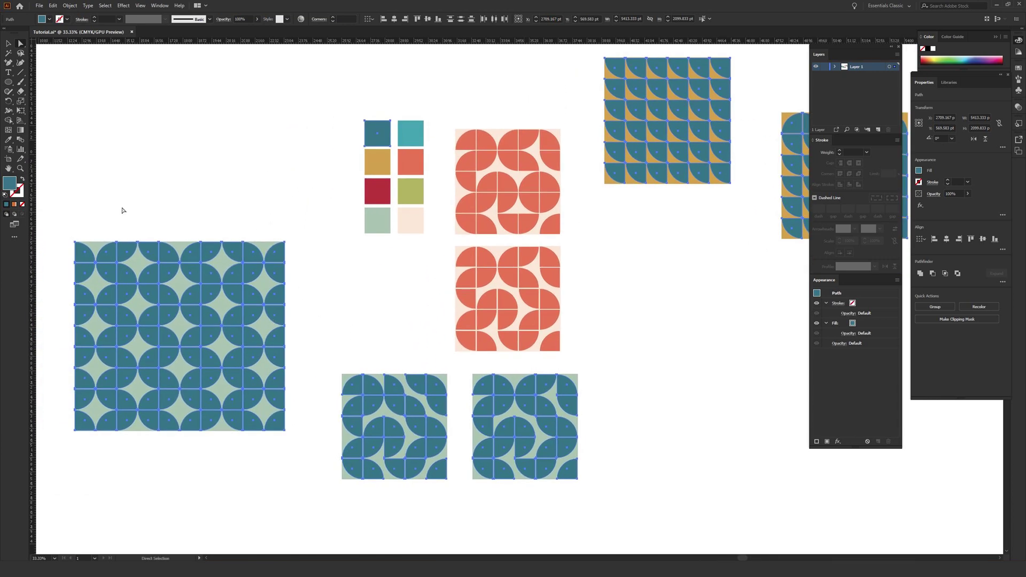
double_click(10, 183)
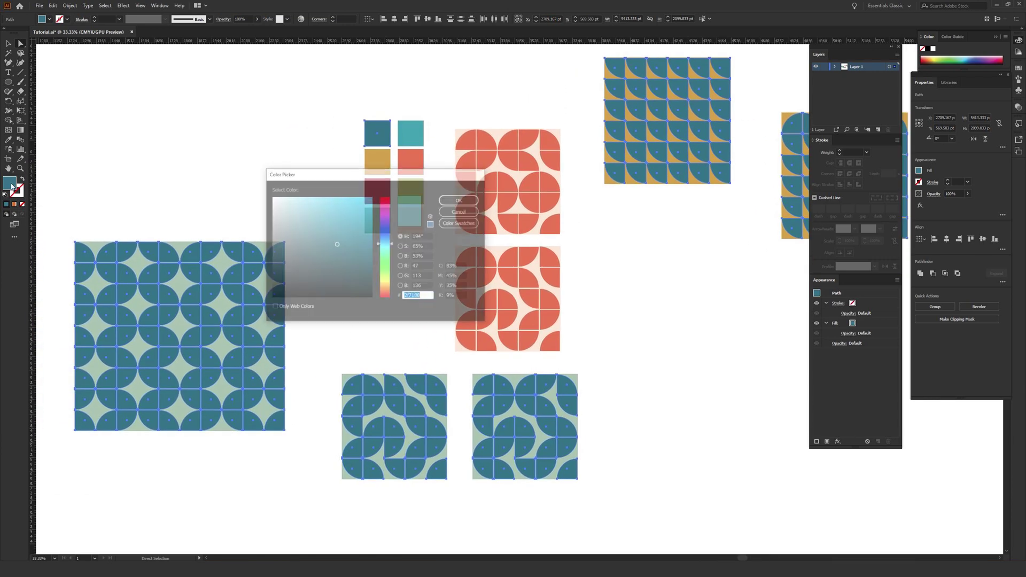
left_click(385, 215)
left_click(369, 197)
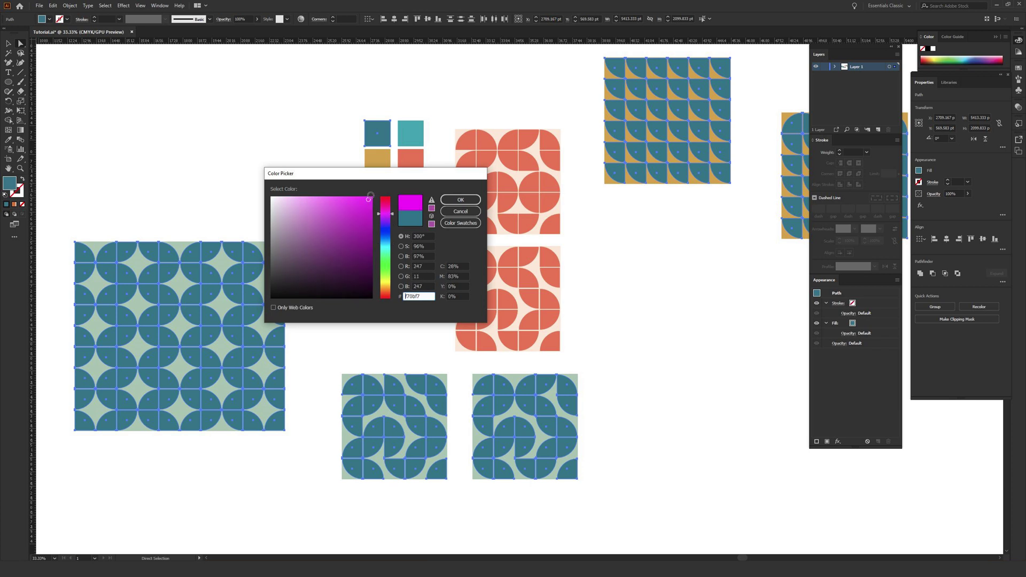
left_click(460, 200)
left_click(284, 131)
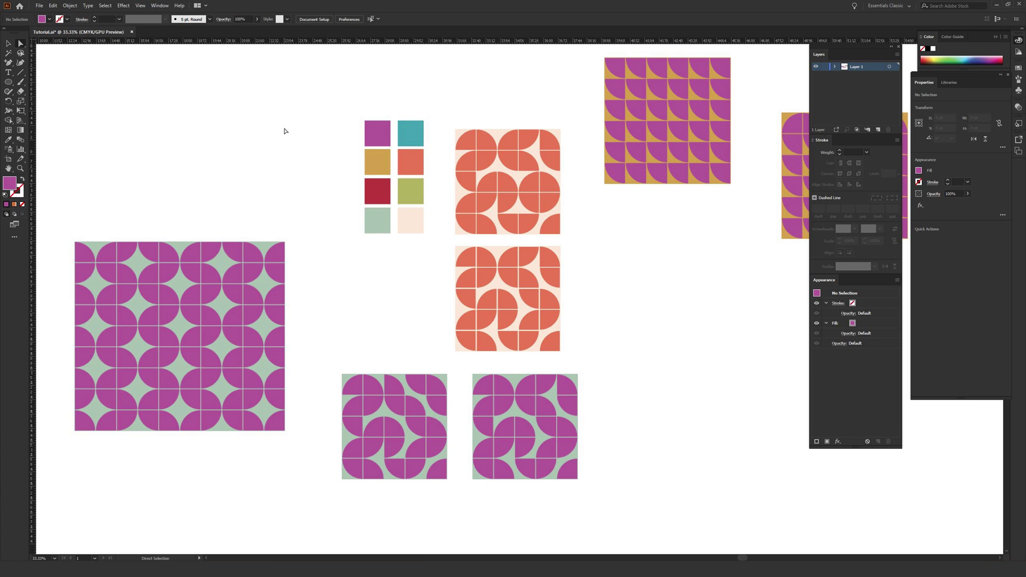
key("ctrl+z")
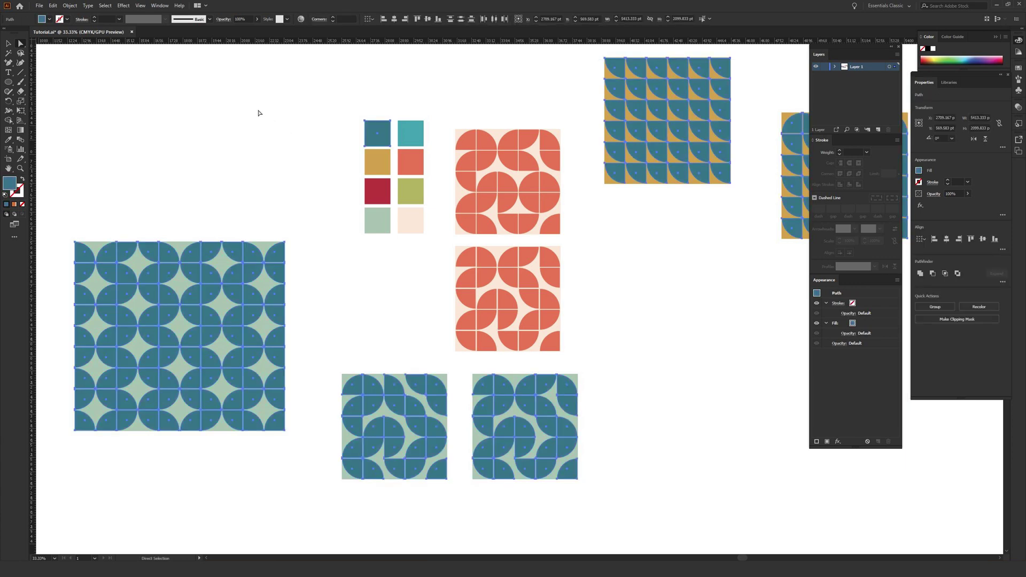
Step: In the grid's third row, rotate the first tile 90° clockwise and the second tile 180°
left_click_drag(631, 195, 348, 319)
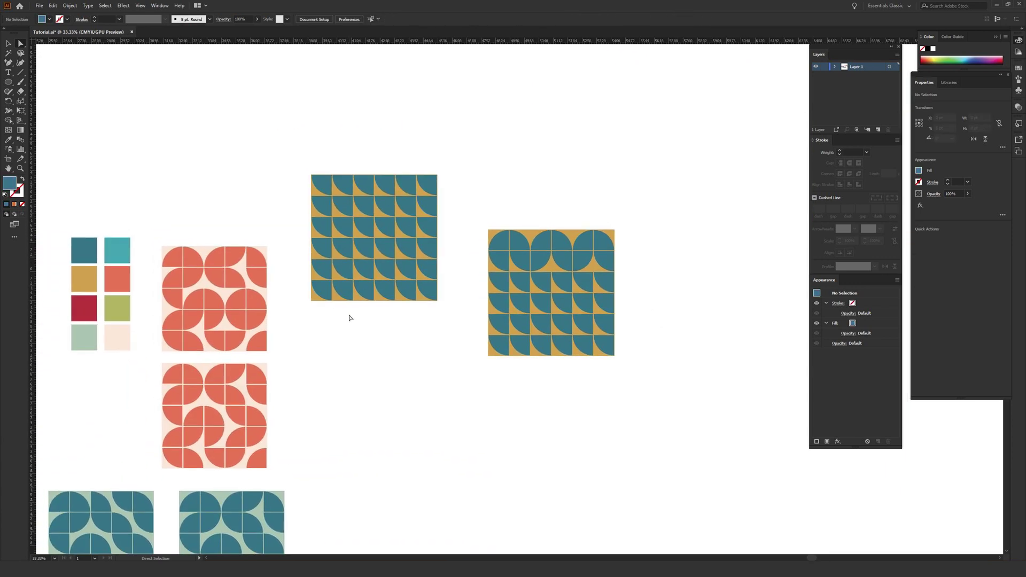
key("ctrl+1")
key("a")
left_click_drag(430, 300, 345, 320)
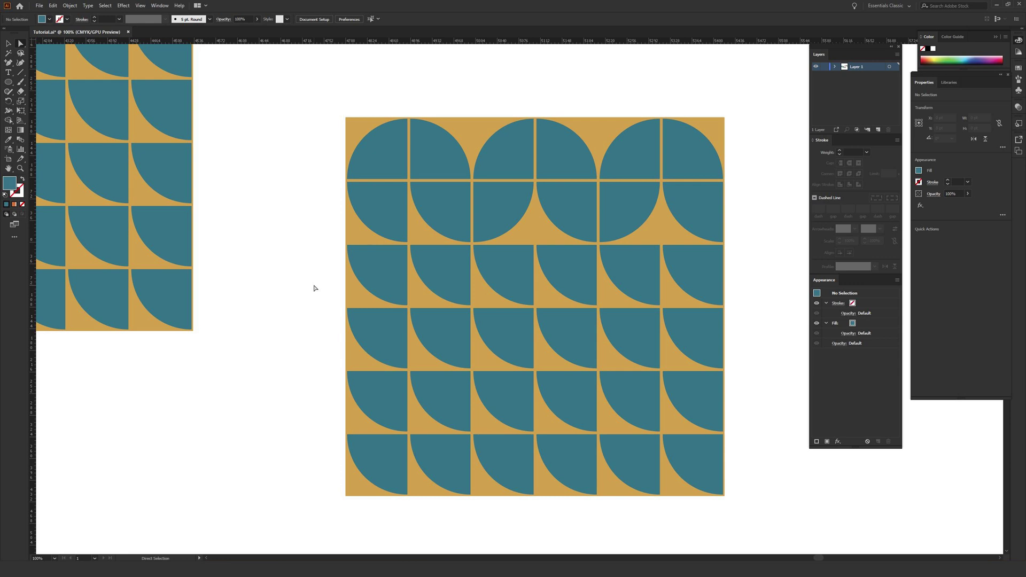
left_click(372, 276)
key("v")
left_click(368, 258)
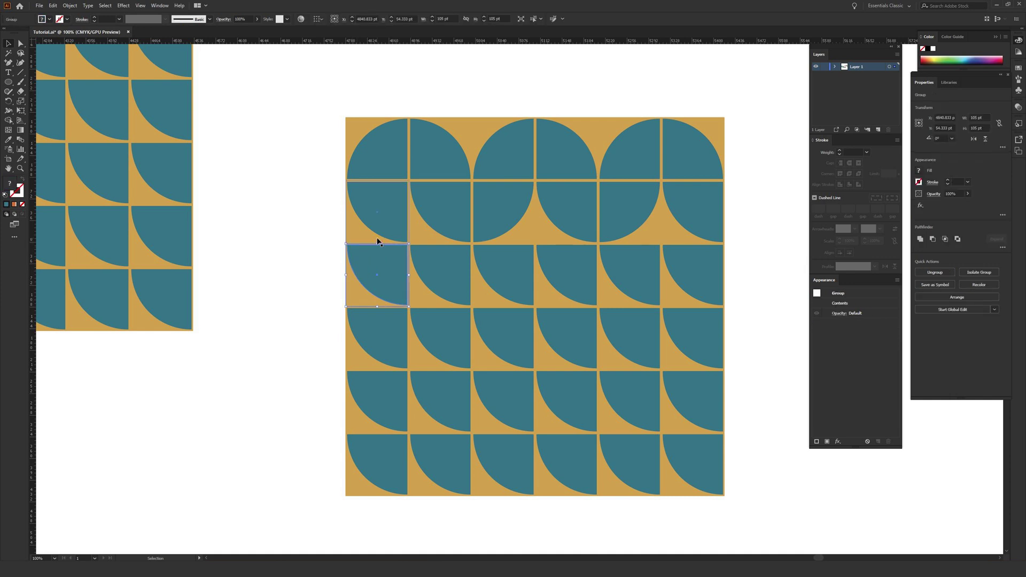
left_click_drag(377, 241, 440, 281)
left_click(448, 250)
left_click_drag(442, 240, 436, 348)
Step: Rotate the first tile in the fourth row and the first tile in the second row 90° counterclockwise
left_click(387, 342)
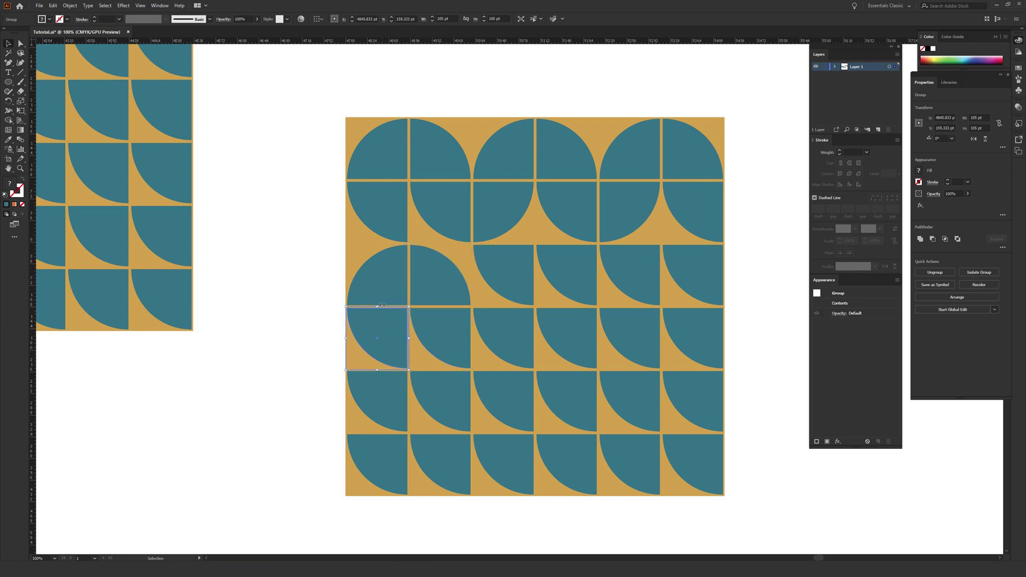
left_click_drag(402, 388, 313, 340)
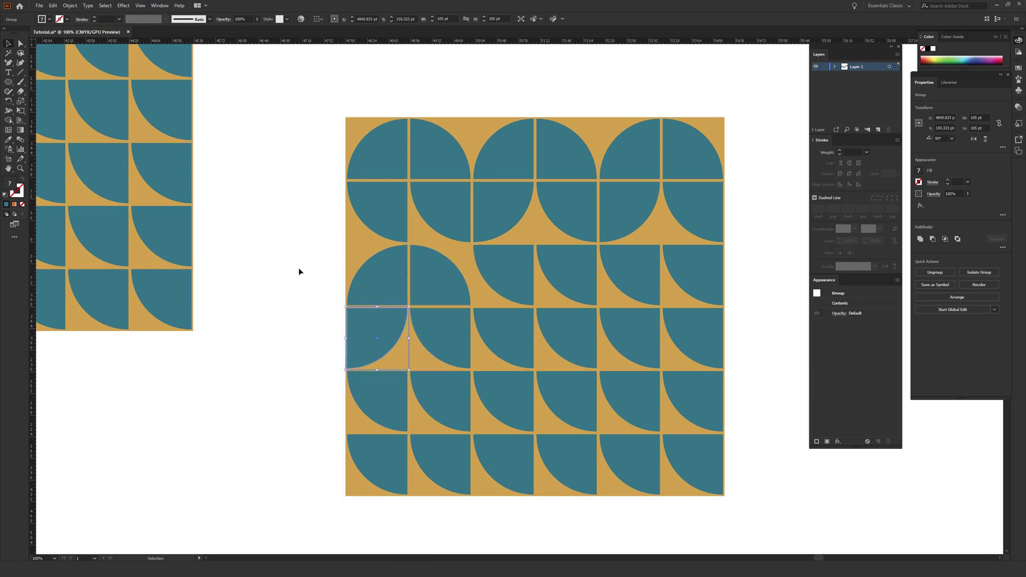
left_click(299, 269)
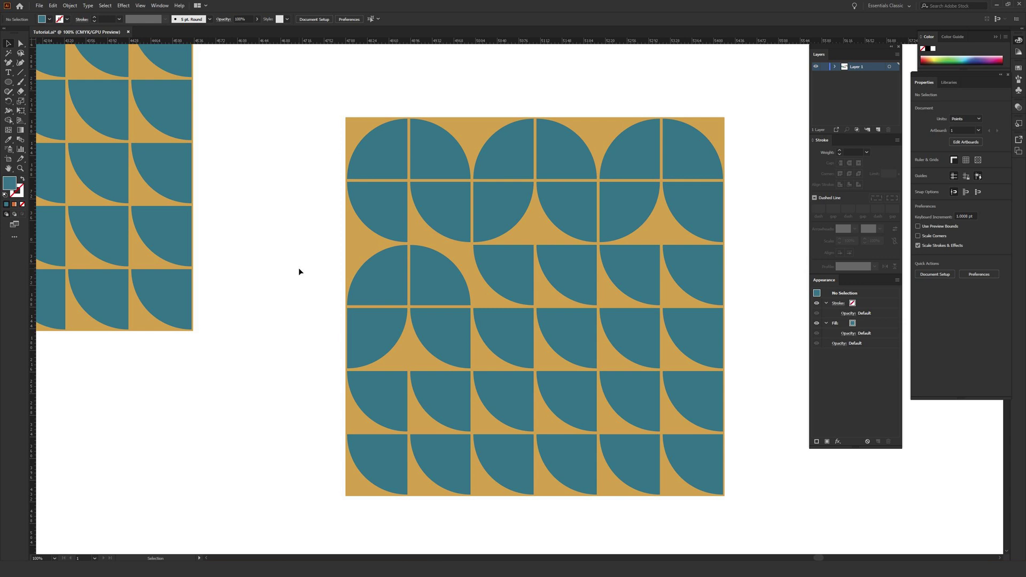
left_click(368, 210)
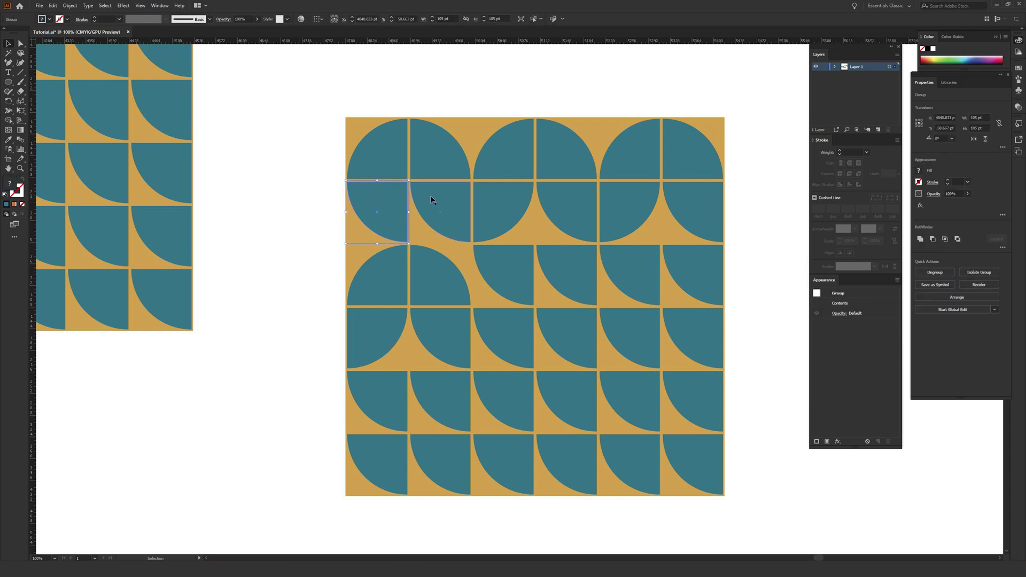
left_click_drag(378, 178, 335, 218)
left_click(268, 286)
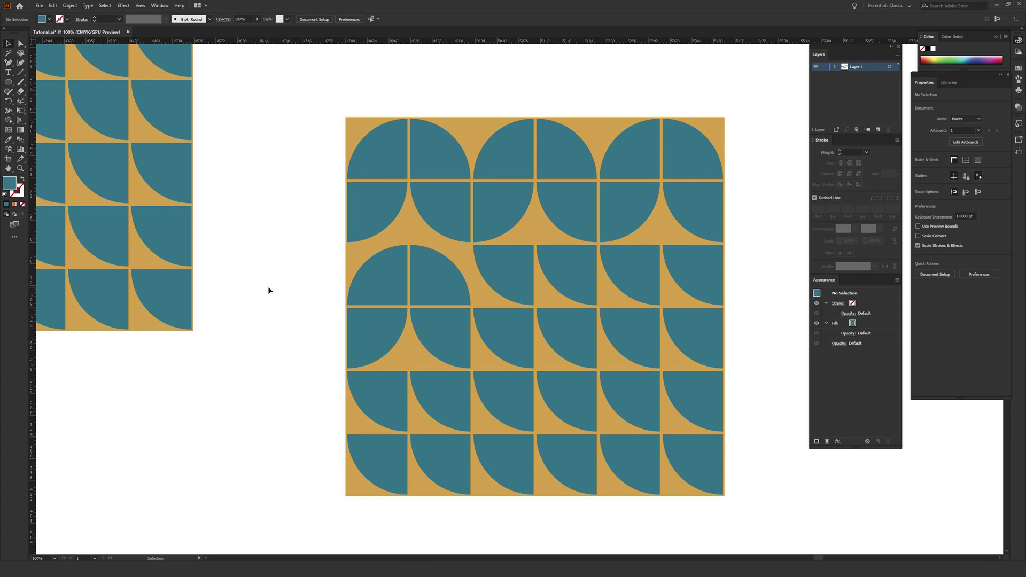